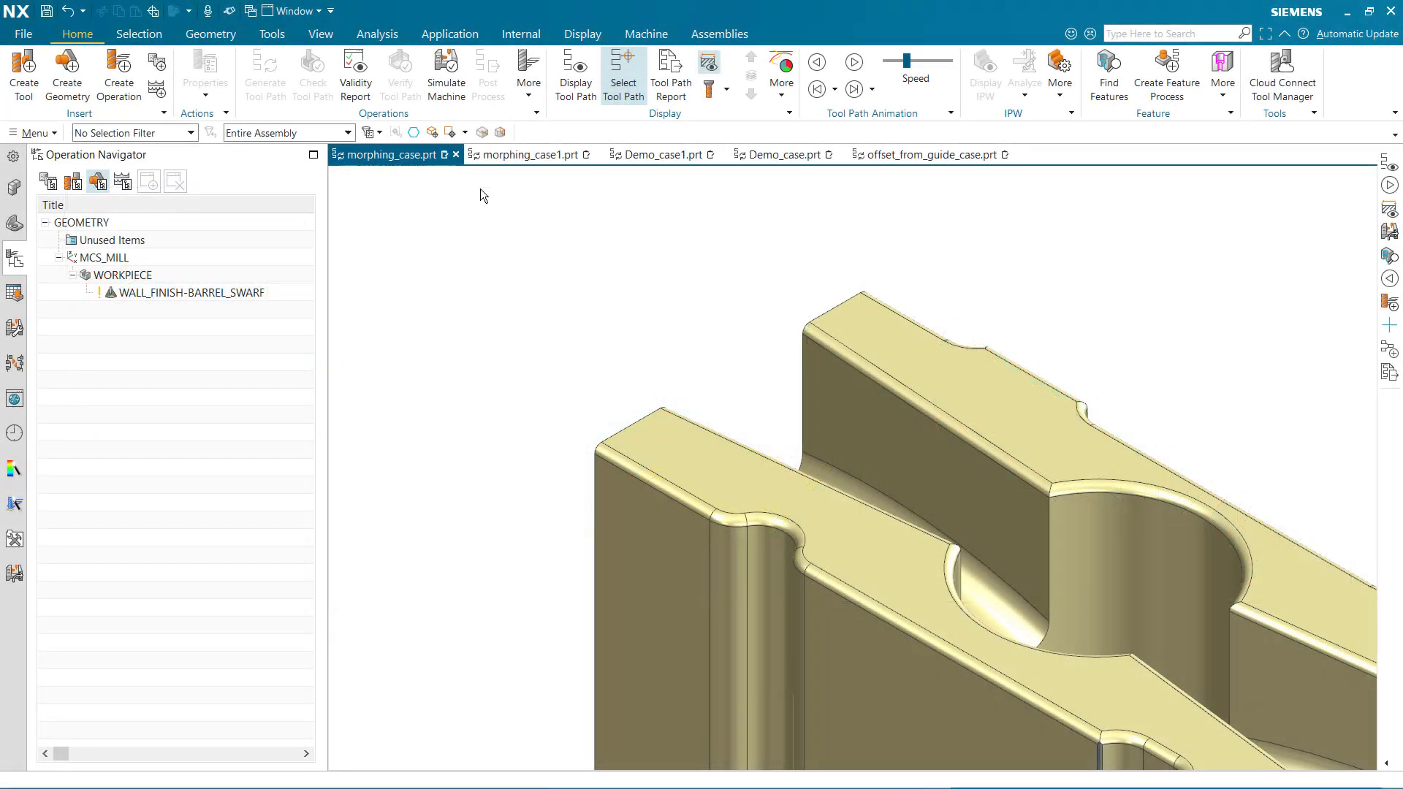
# - In morphing_case1.prt, open the WALL_FINISH-BARREL_SWARF operation and display its walls, upper curve and lower curve
pyautogui.click(511, 155)
pyautogui.doubleClick(249, 292)
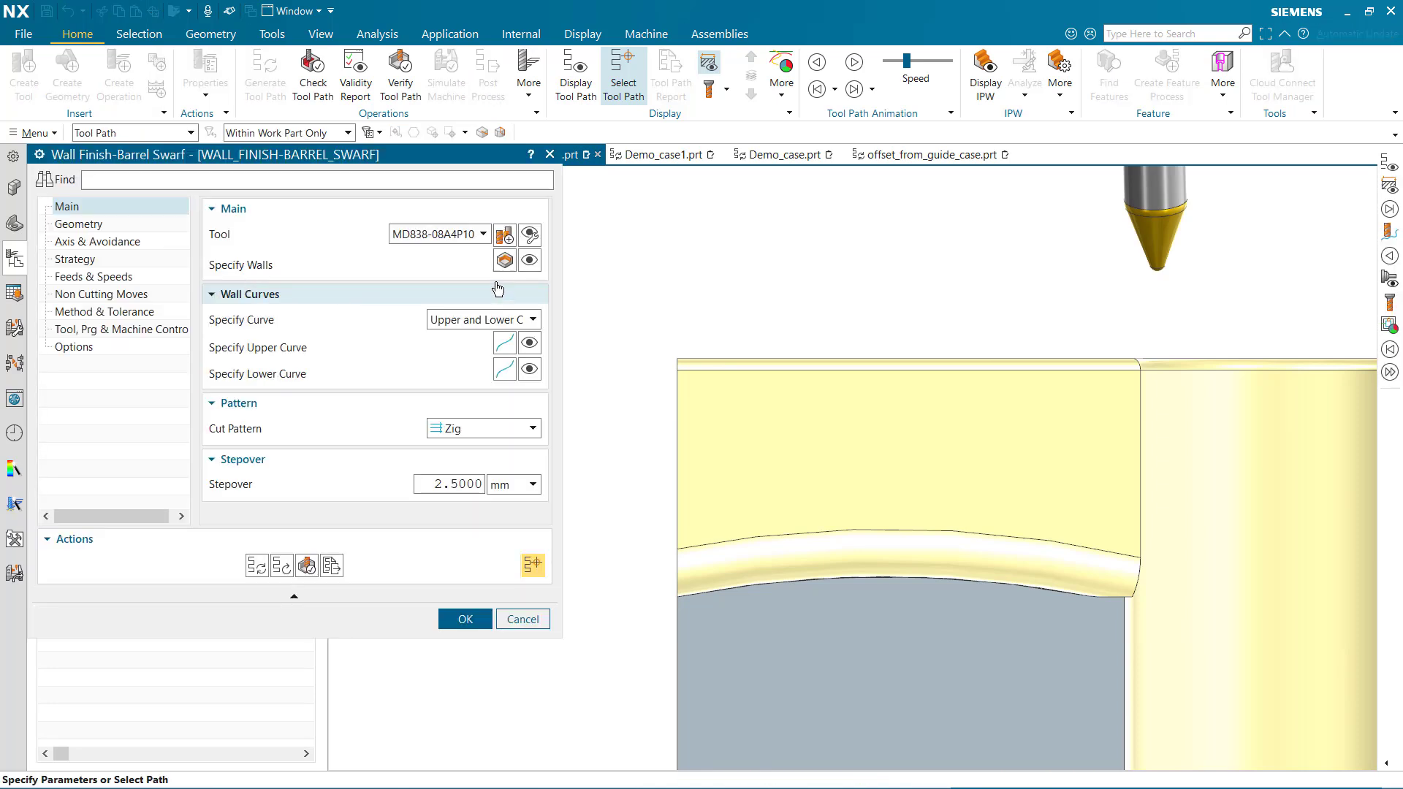
pyautogui.click(529, 260)
pyautogui.click(532, 345)
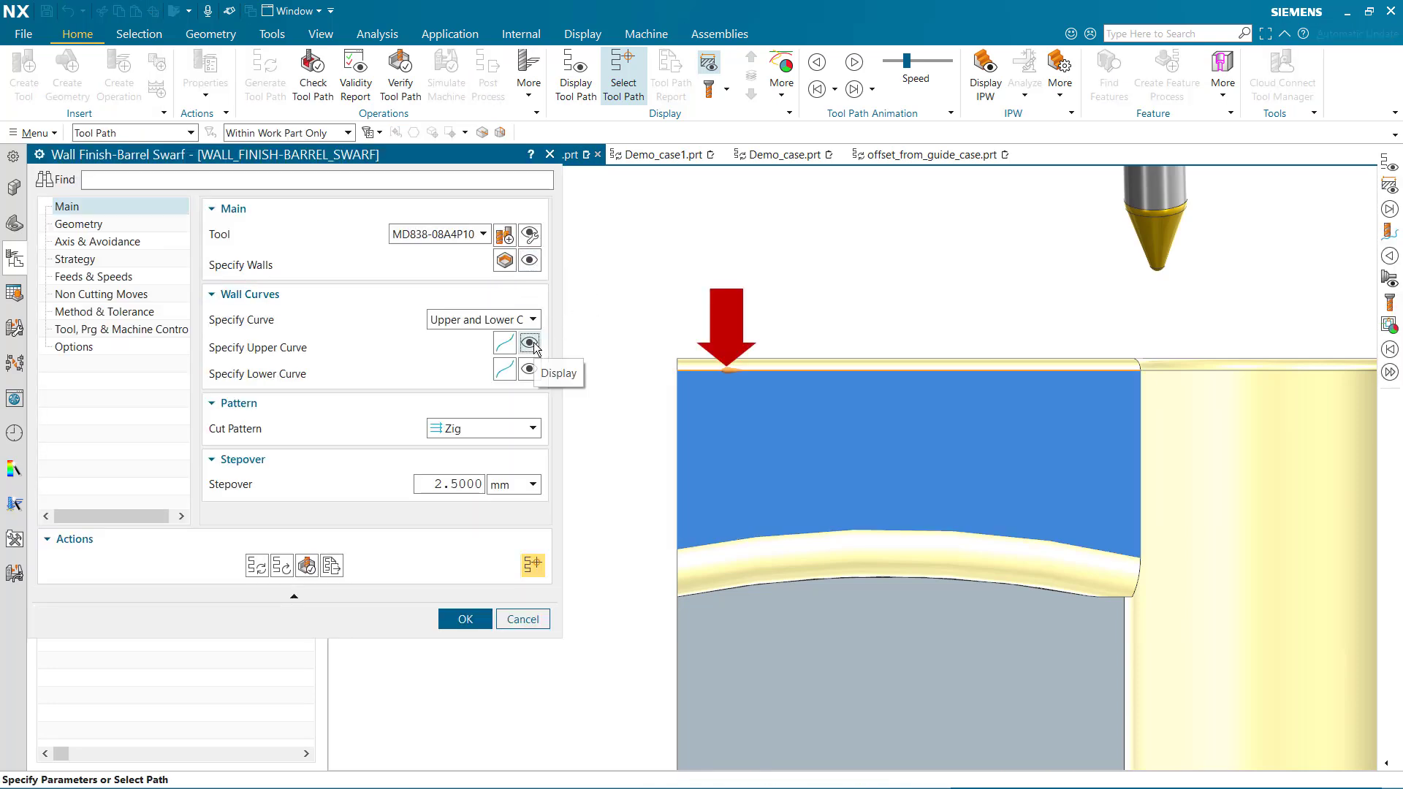
pyautogui.click(534, 371)
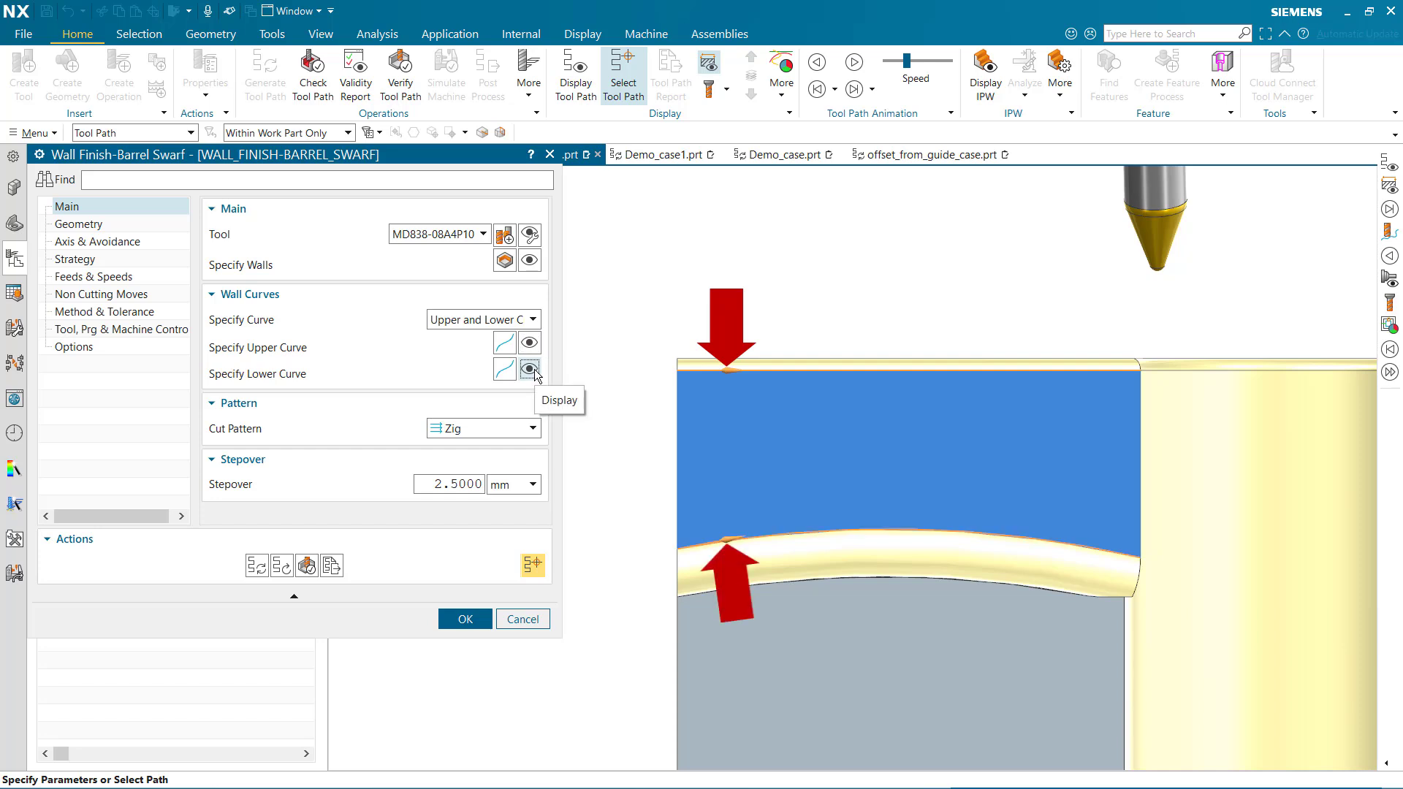
# - Review the cut pattern options and the axis and avoidance settings, and display and animate the operation's tool path
pyautogui.click(534, 429)
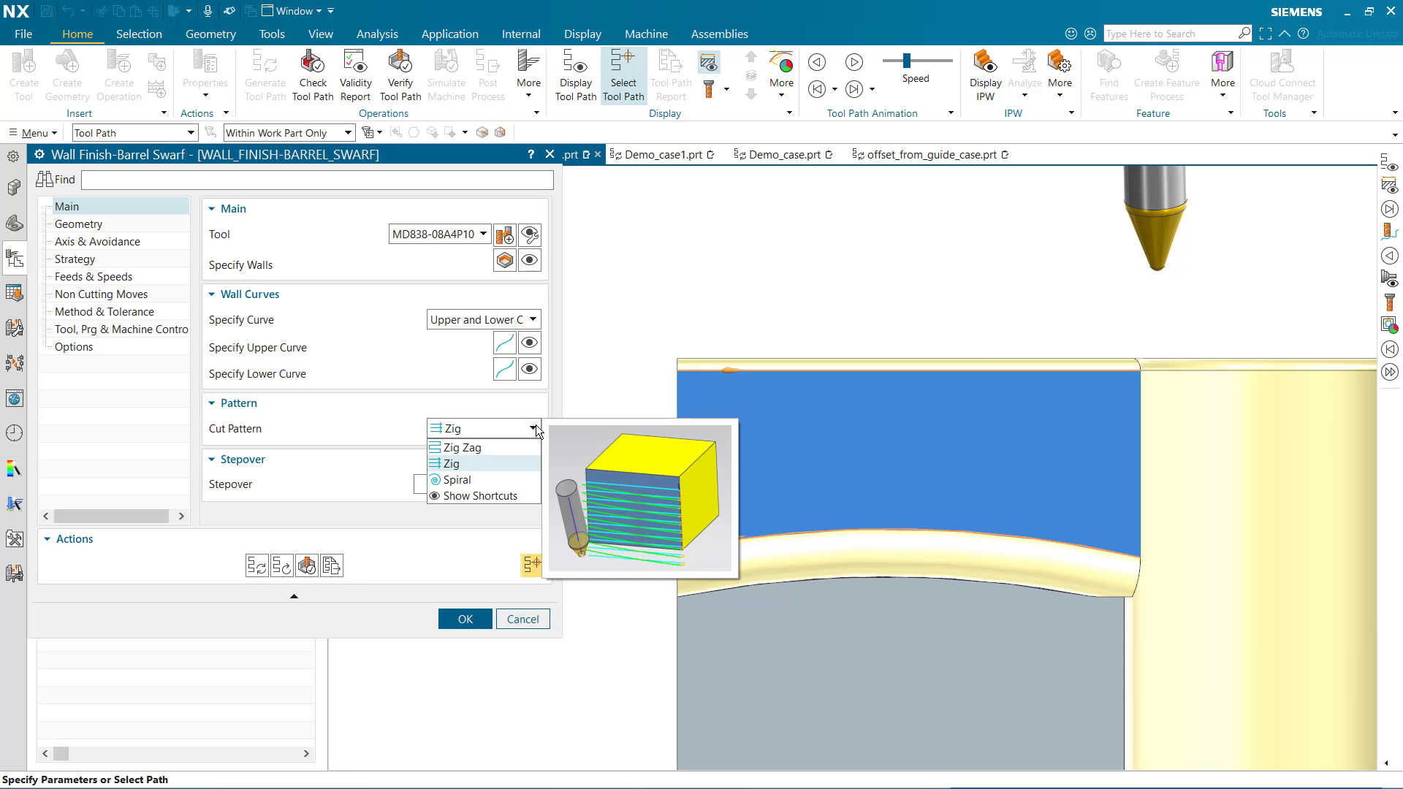
pyautogui.click(535, 427)
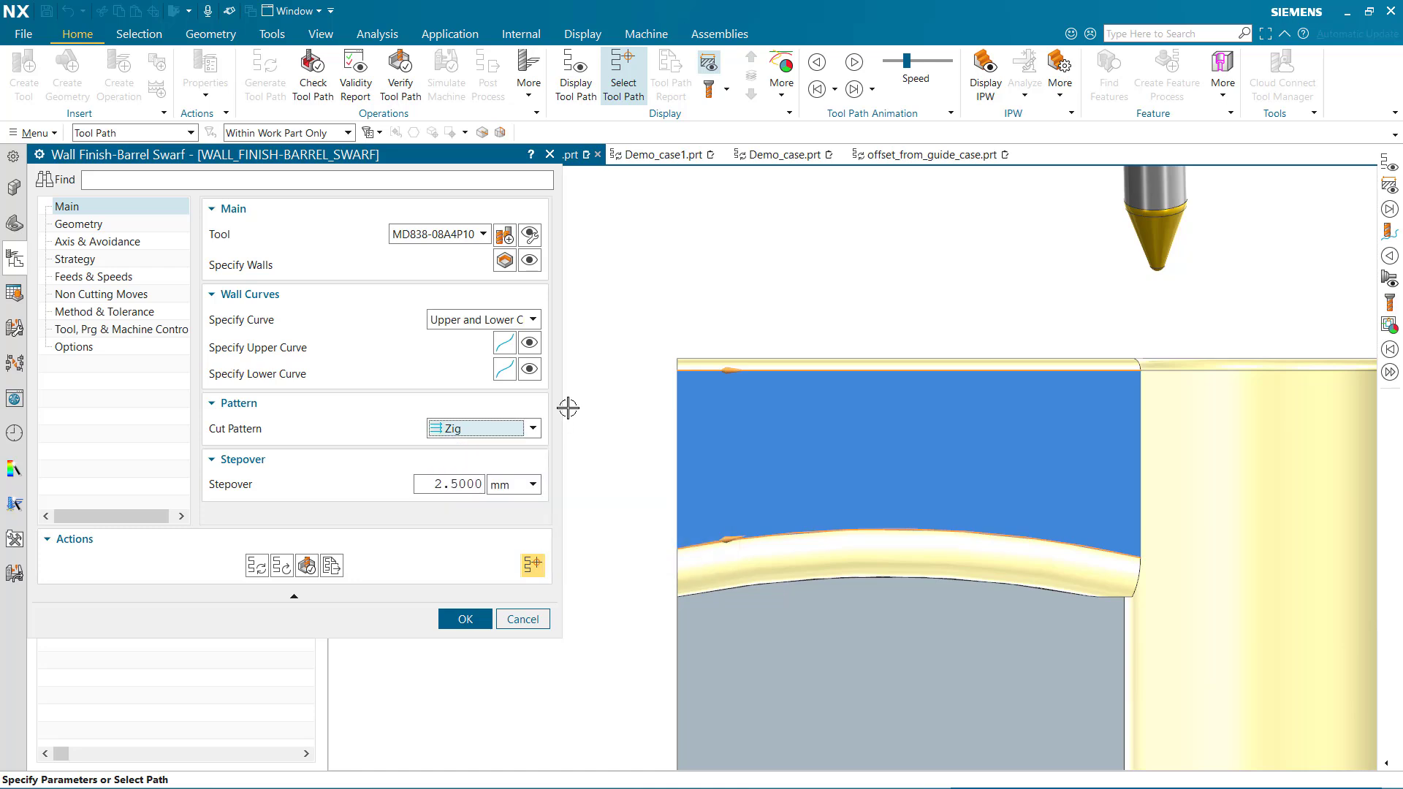
pyautogui.click(577, 81)
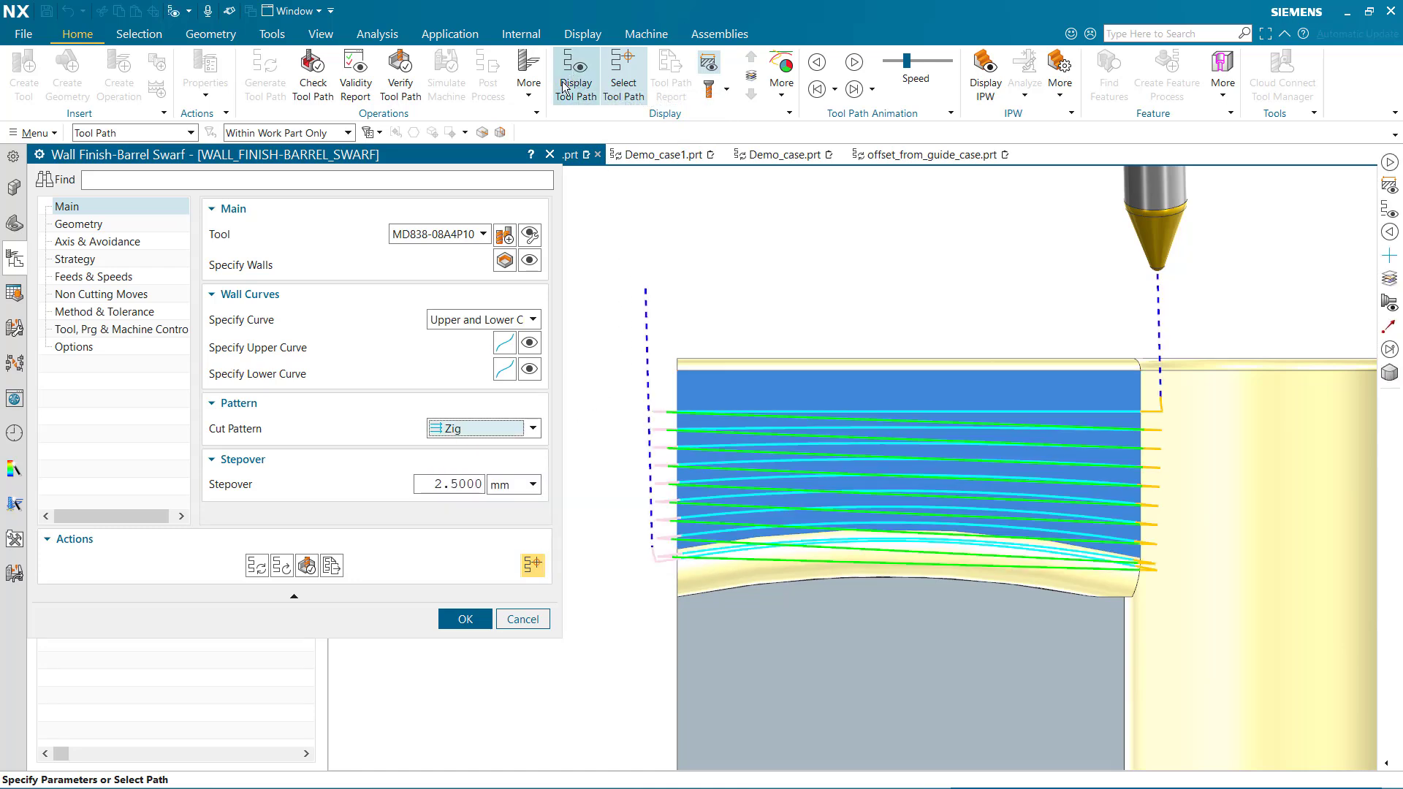
pyautogui.click(179, 241)
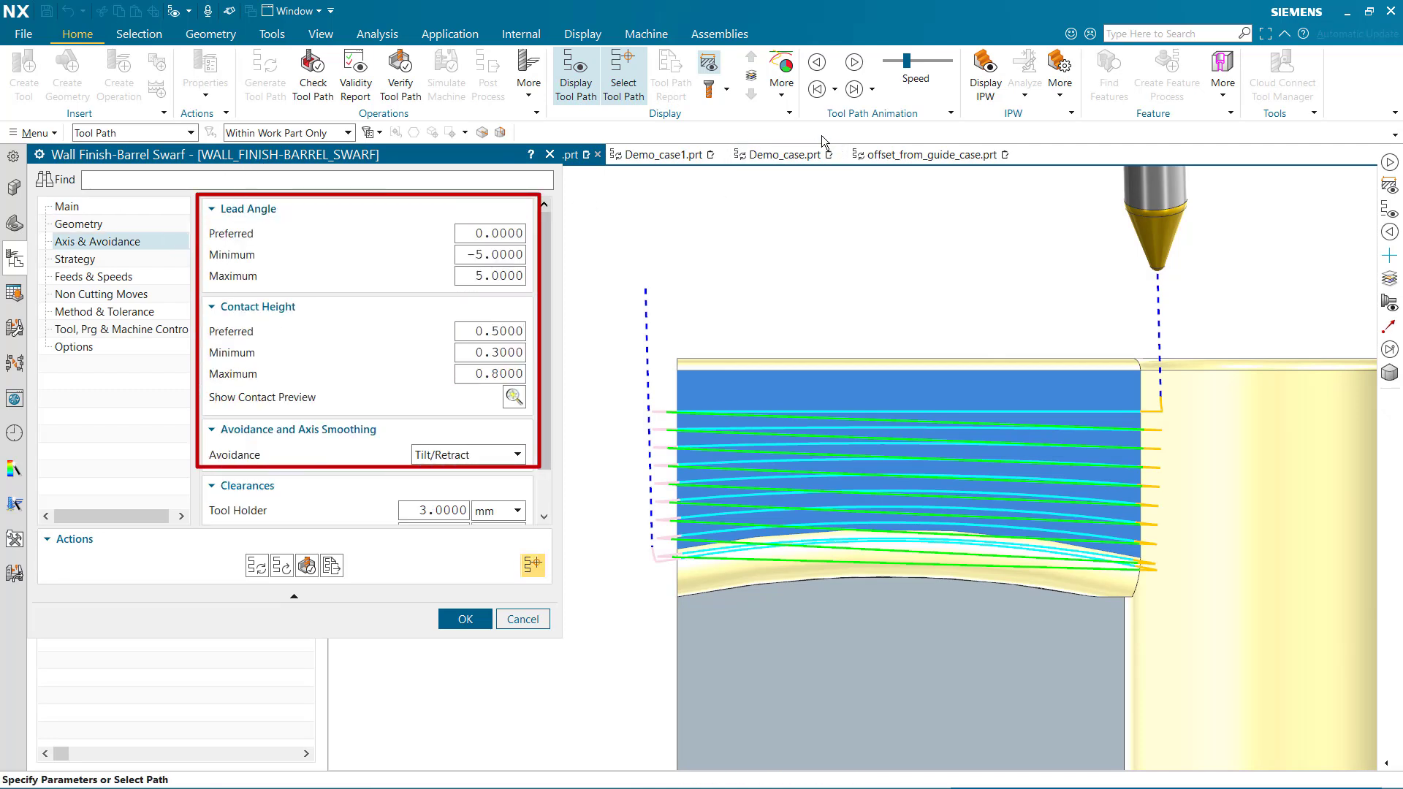
pyautogui.click(854, 63)
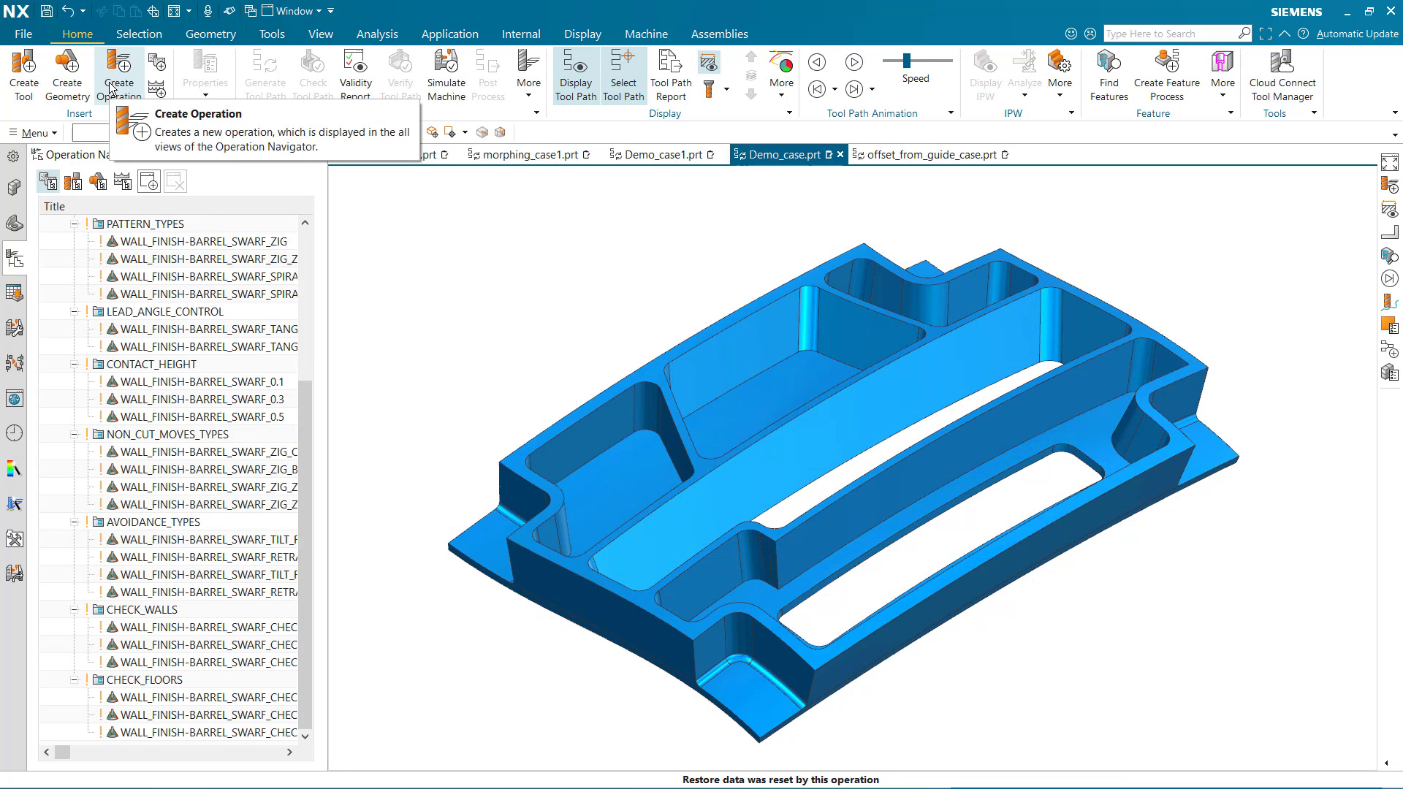
# - In Demo_case.prt, create a mill_multi-axis Wall Finish-Barrel Swarf operation named WALL_FINISH-BARREL_SWARF
pyautogui.click(111, 89)
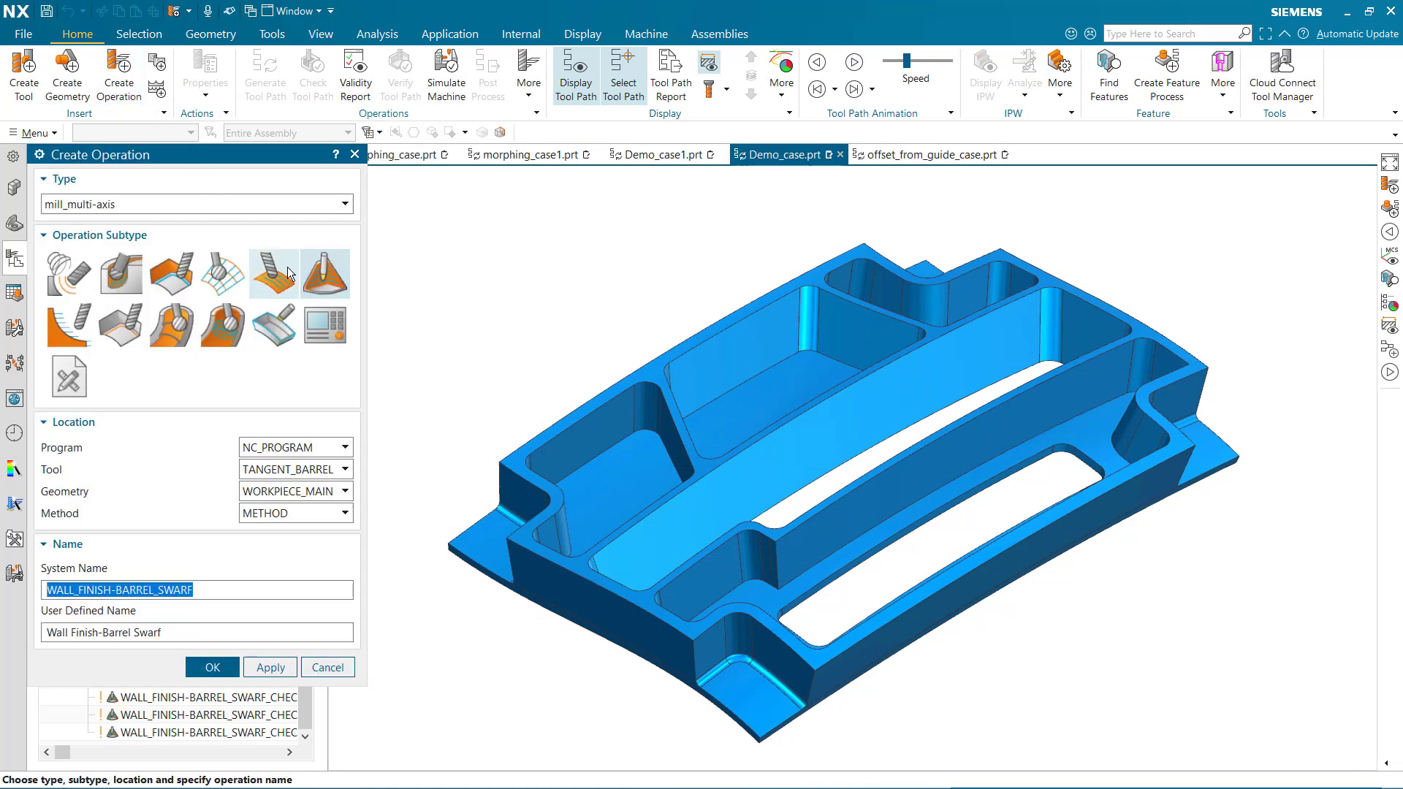
pyautogui.moveTo(306, 282)
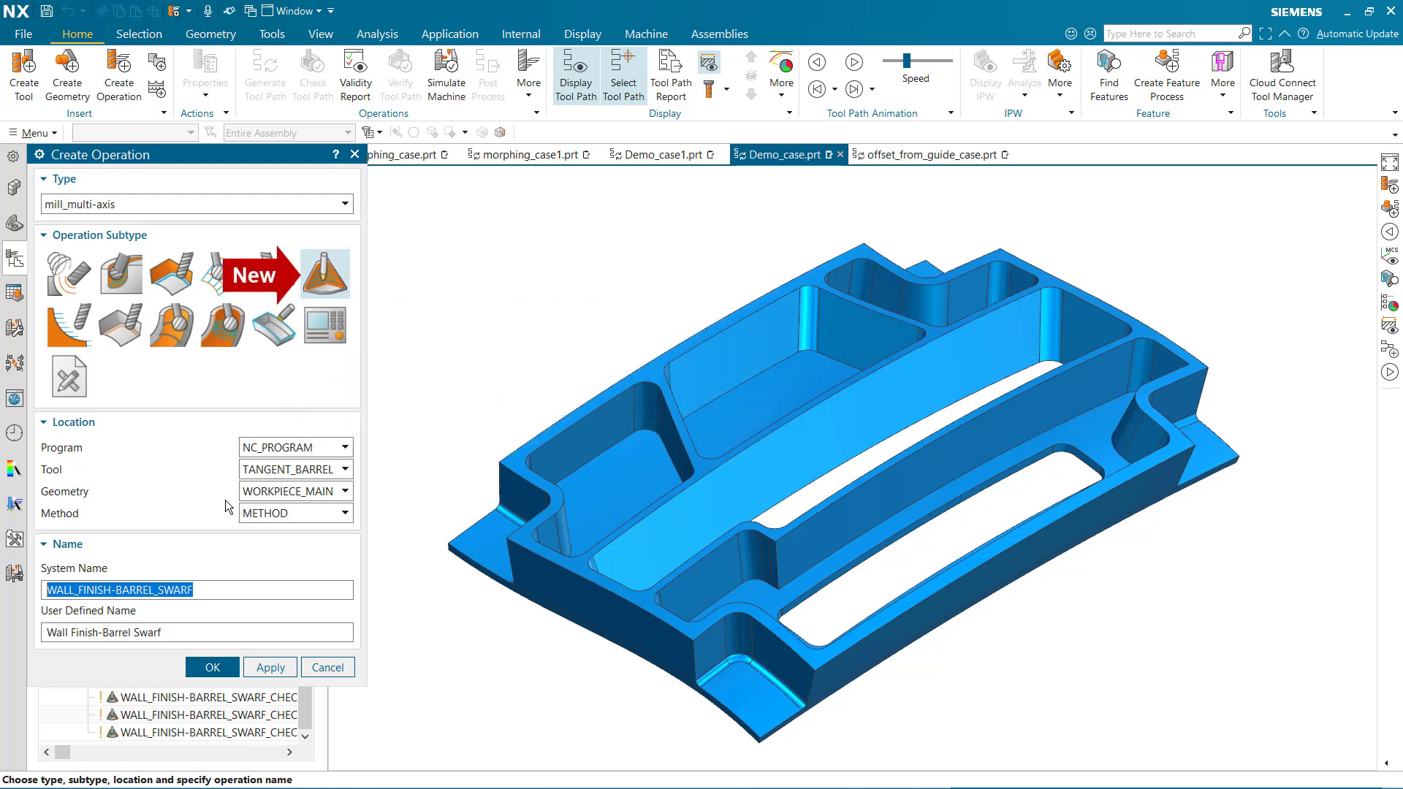
pyautogui.click(206, 665)
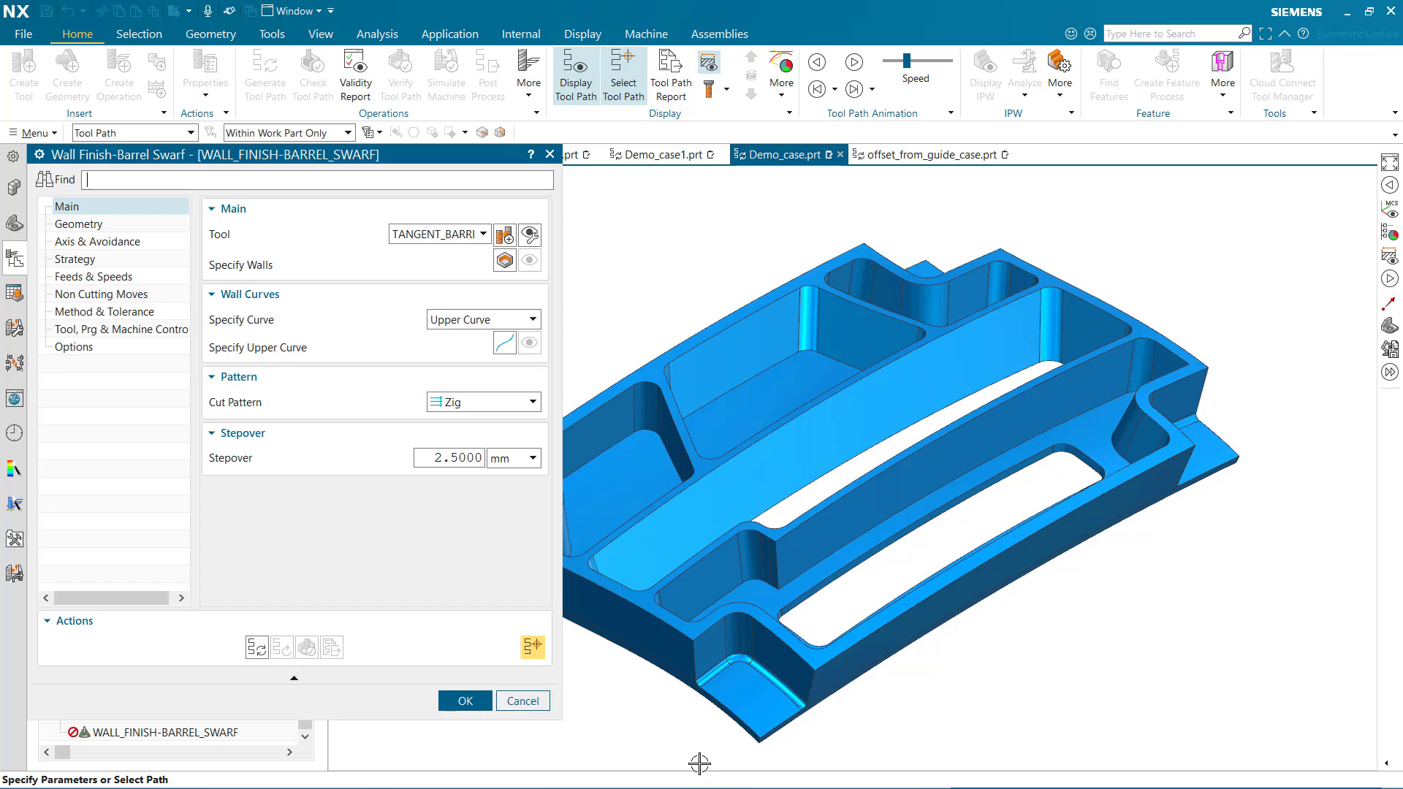
# - Specify the three adjoining wall faces of the open corner pocket, including the rounded corner face, as the wall geometry
pyautogui.scroll(5, 709, 763)
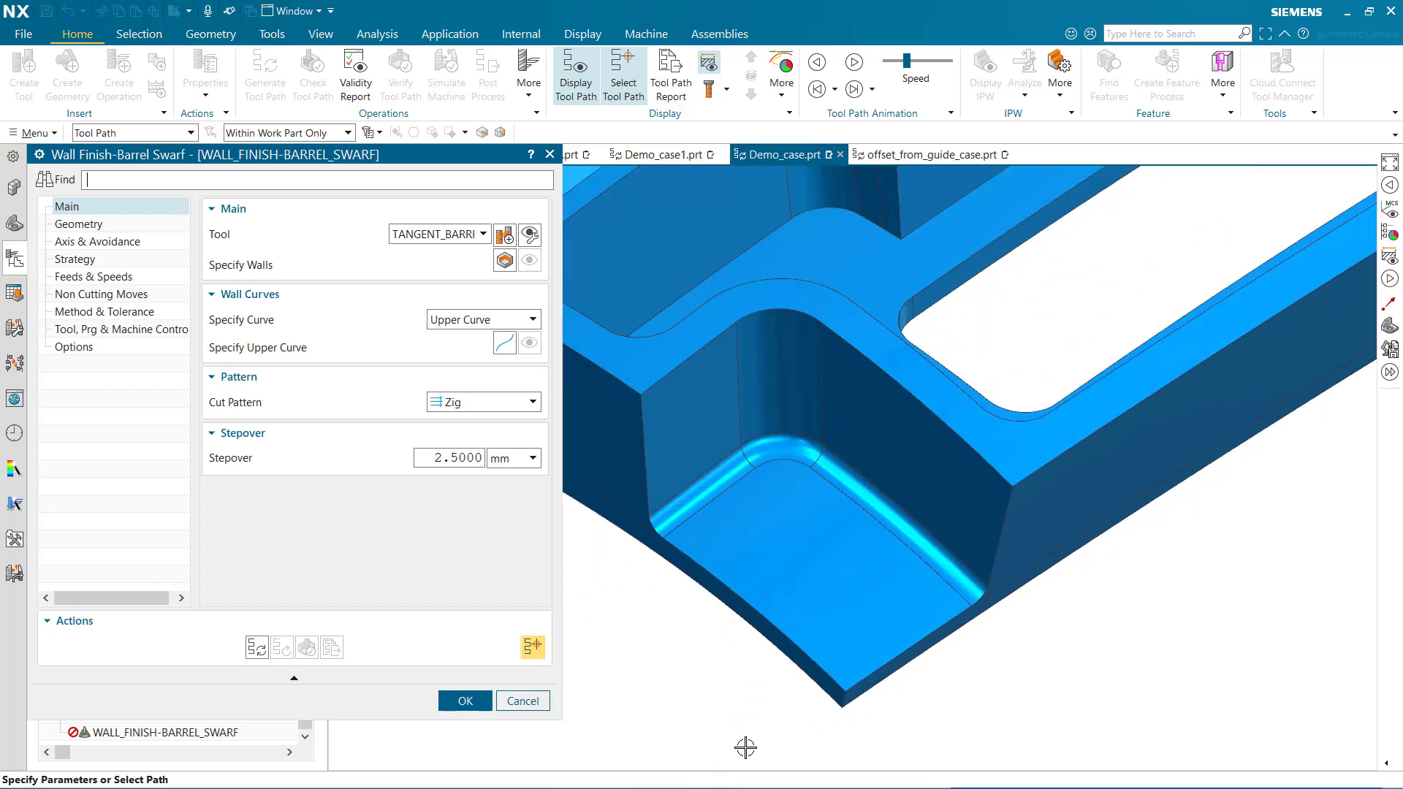
pyautogui.click(504, 260)
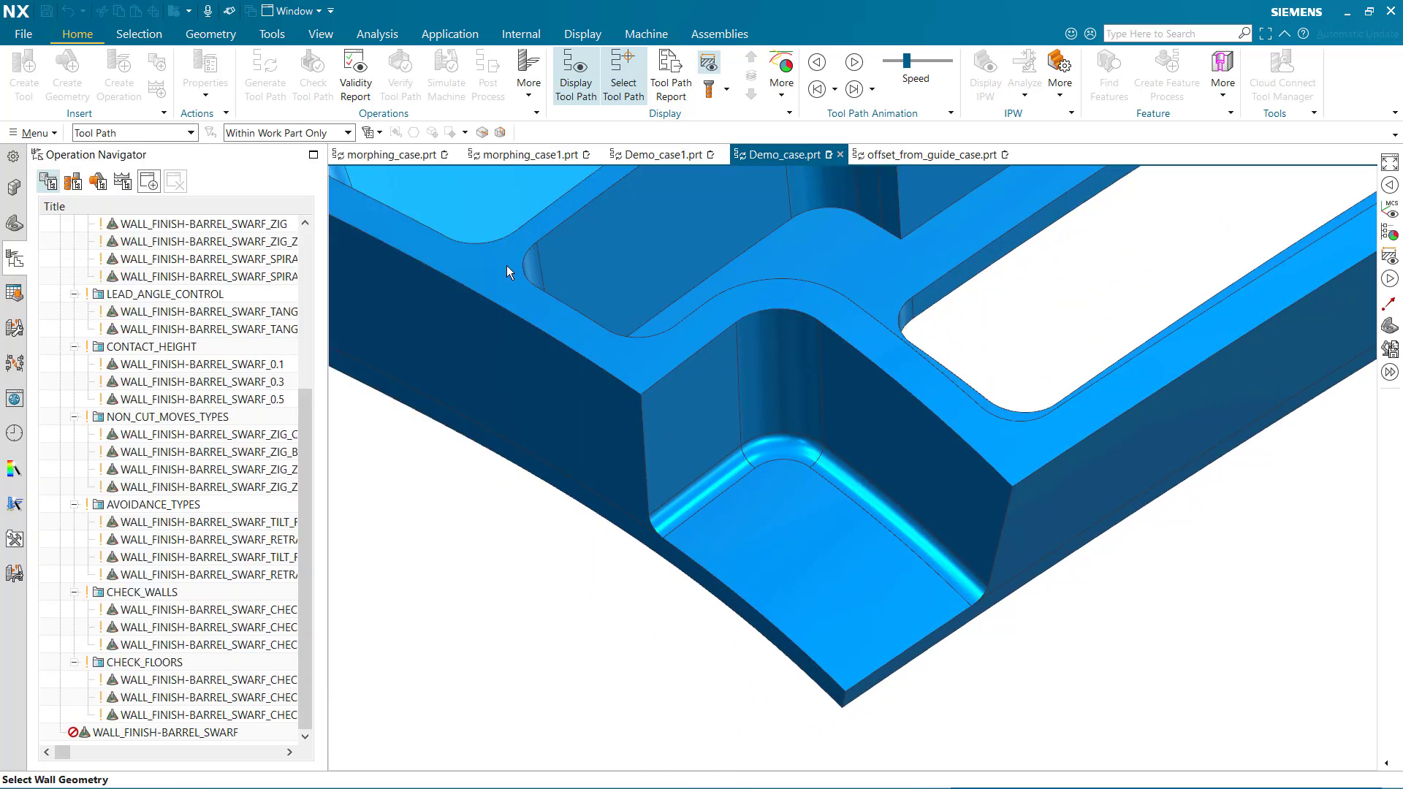
pyautogui.click(893, 438)
pyautogui.click(792, 372)
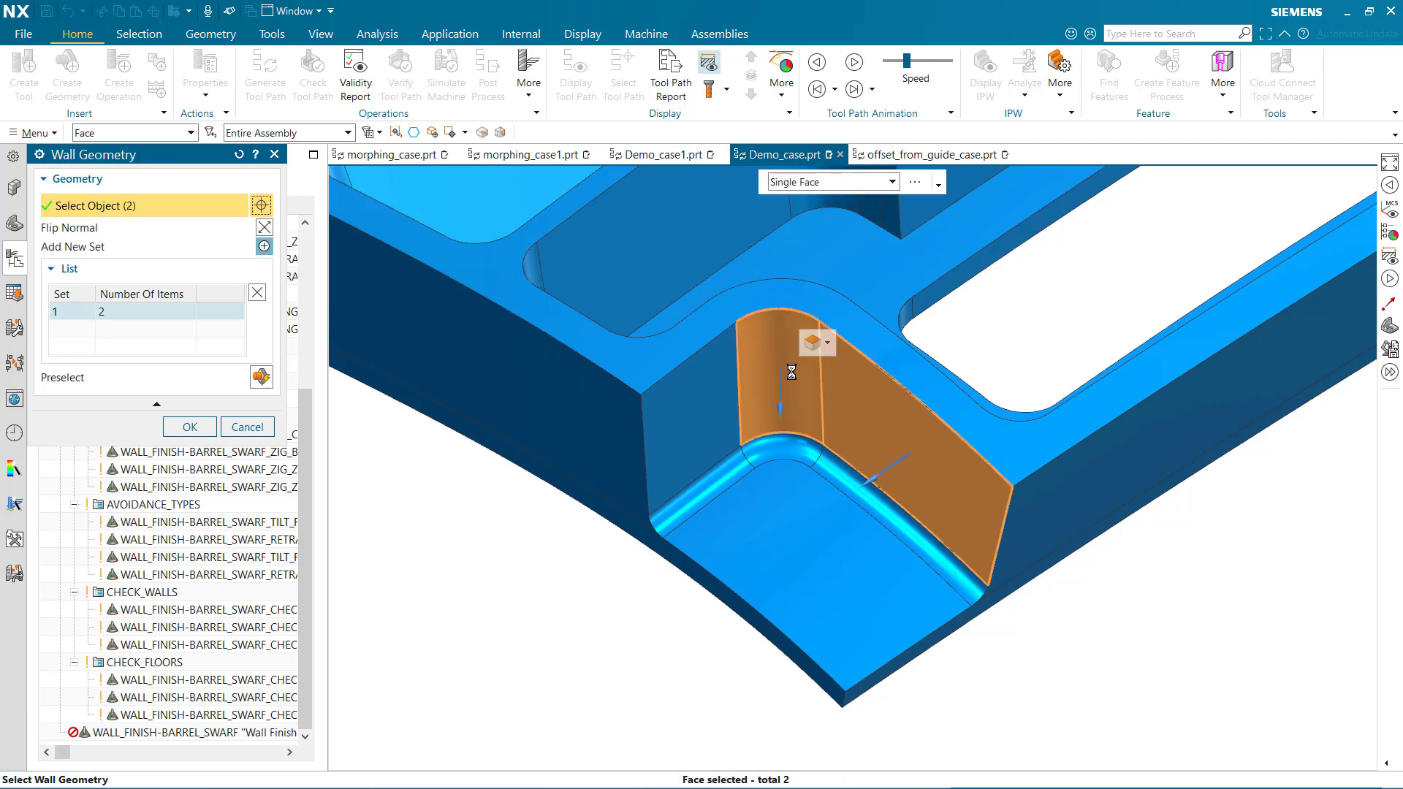
pyautogui.click(693, 395)
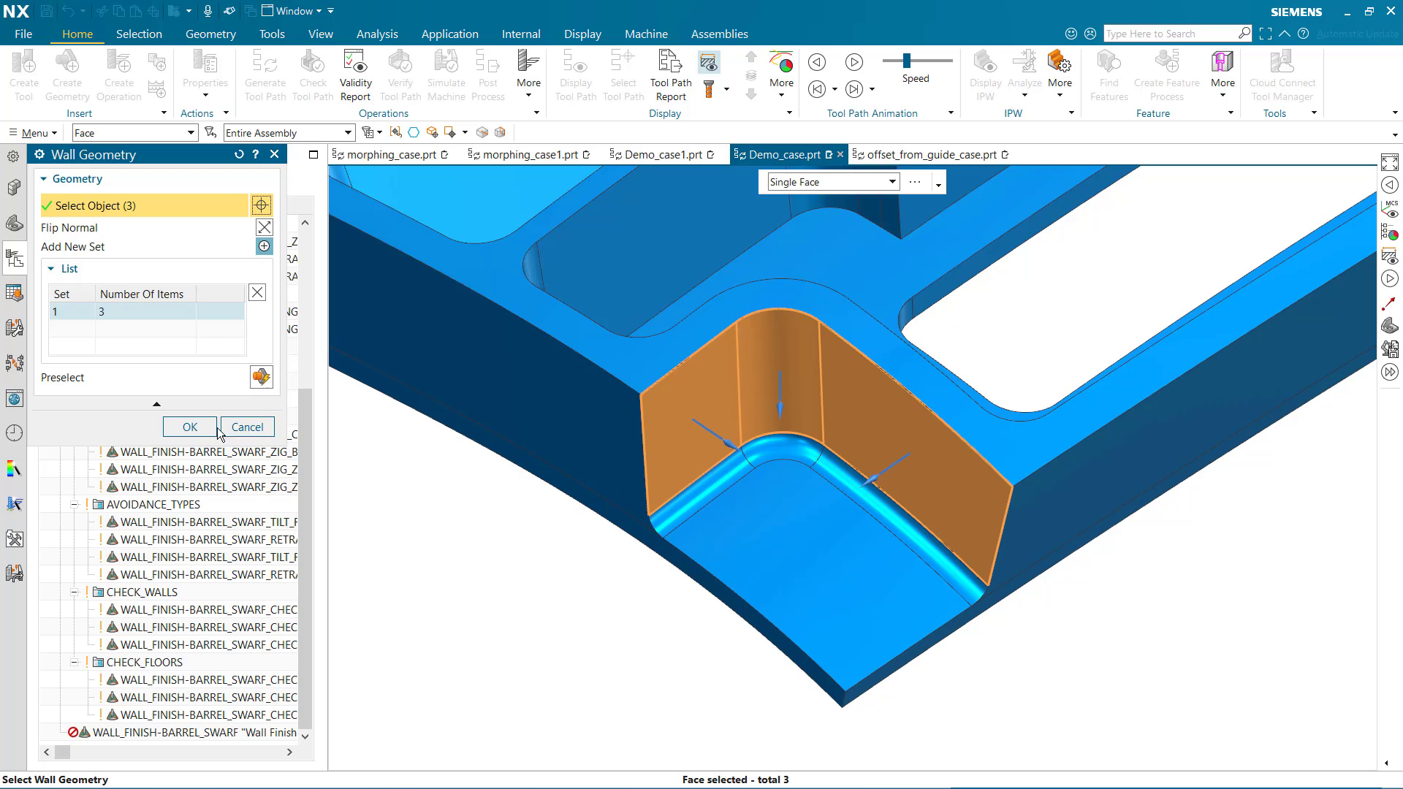
pyautogui.click(190, 427)
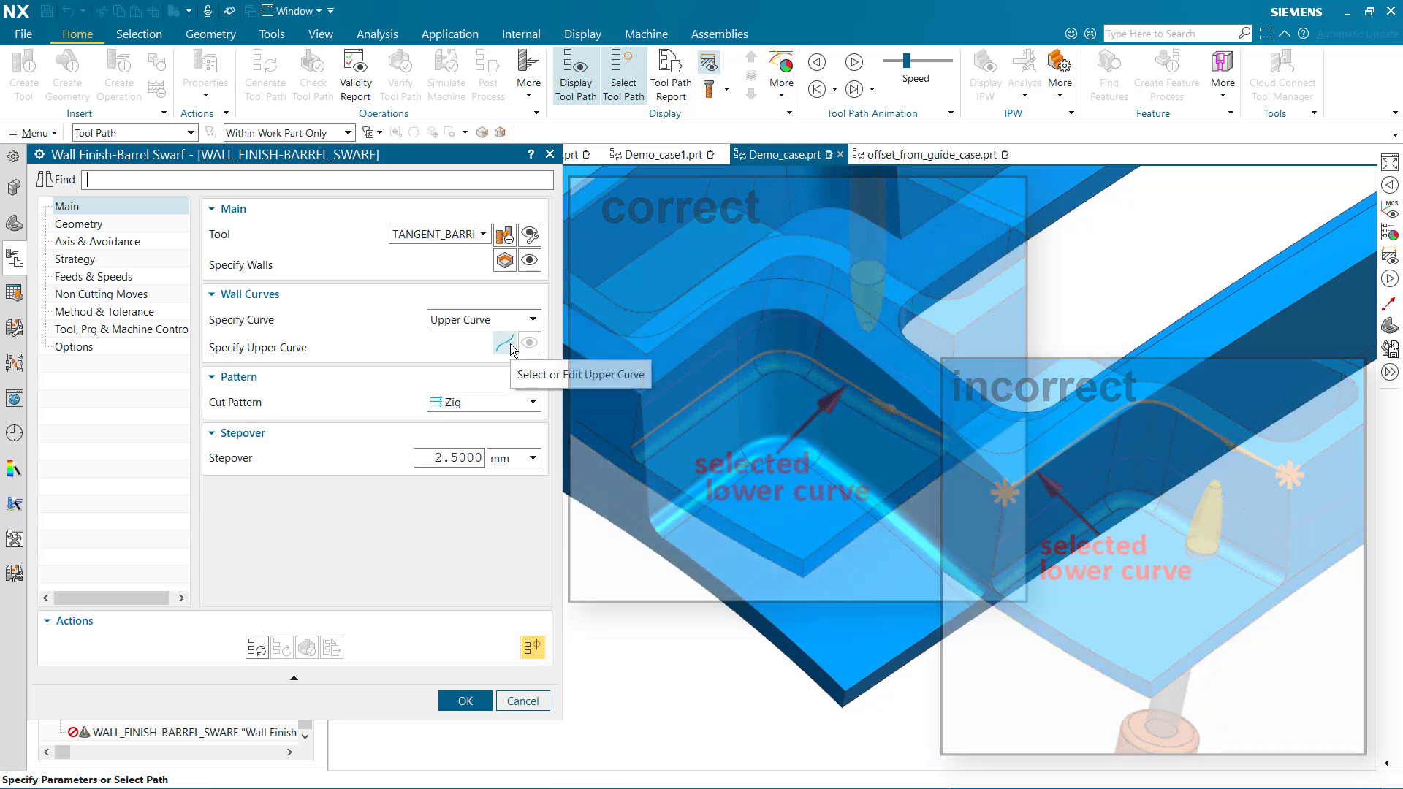
# - Specify the three connected top edges of the selected corner pocket walls as the upper curve
pyautogui.click(505, 345)
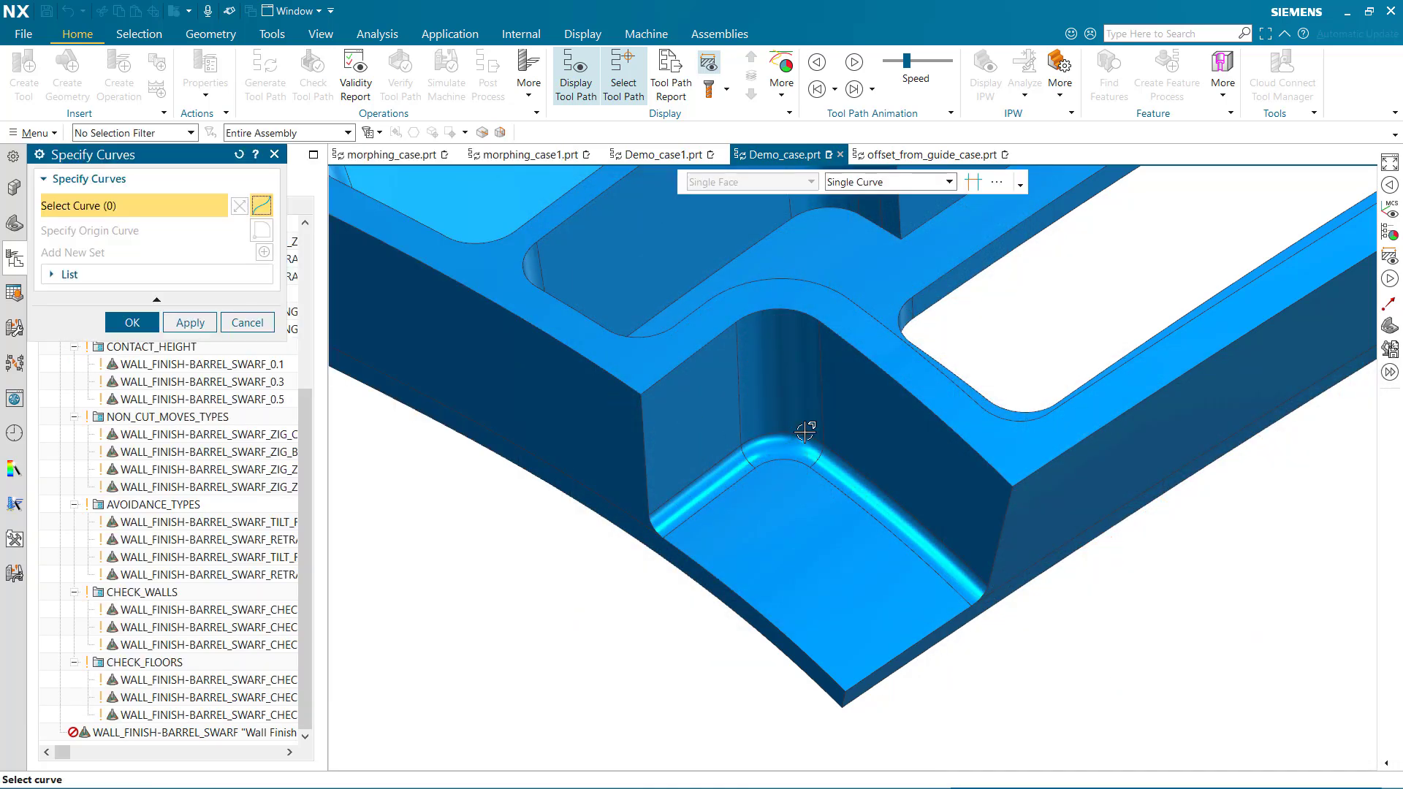
pyautogui.click(997, 468)
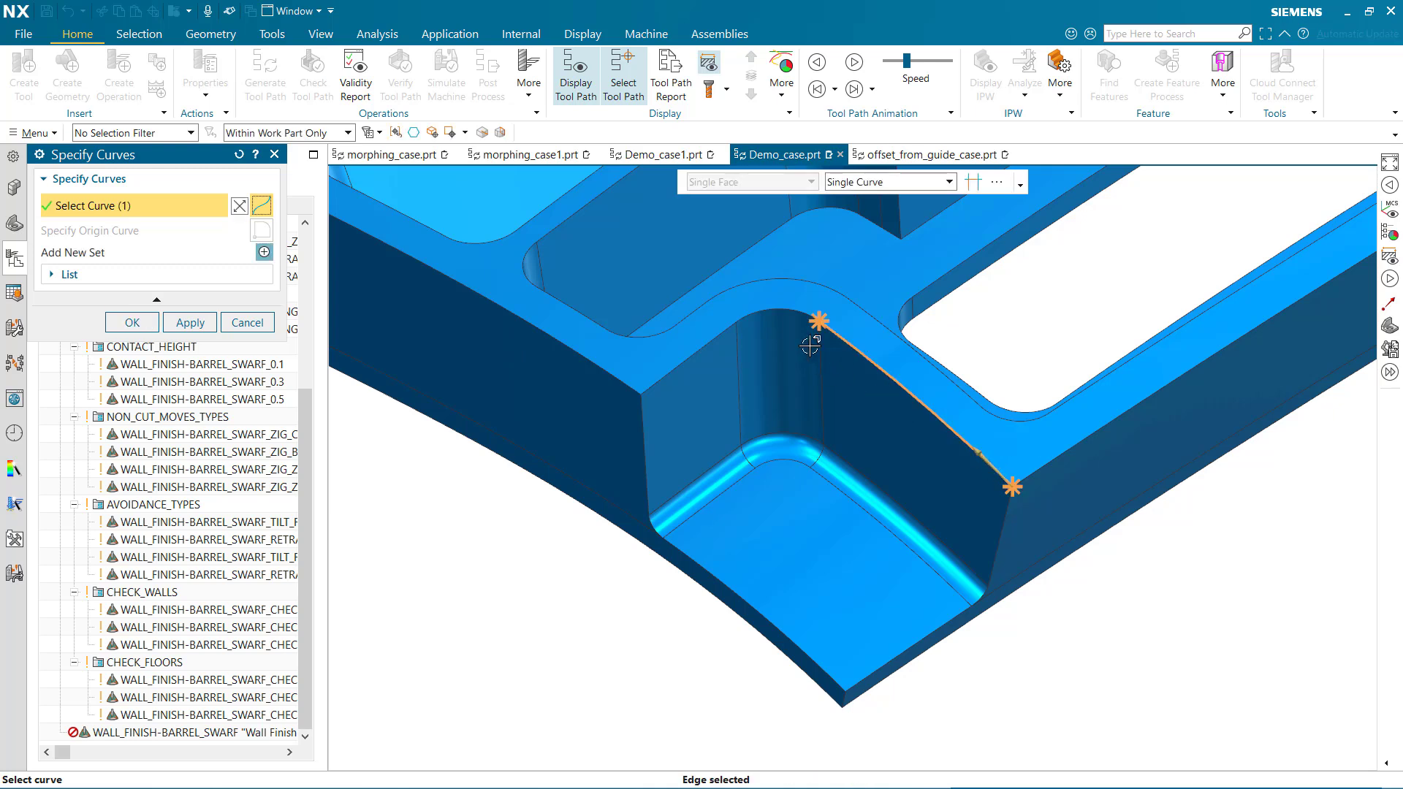
pyautogui.click(800, 312)
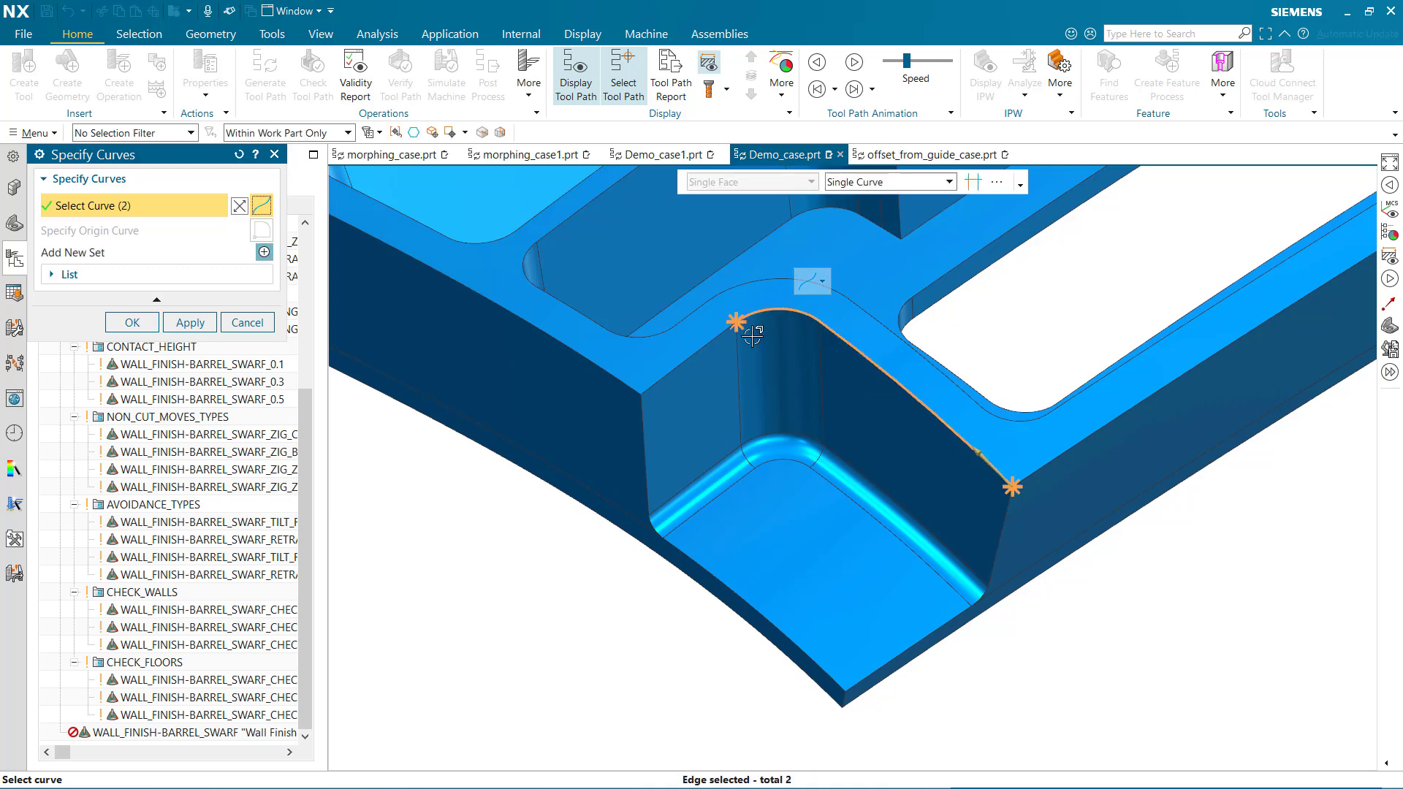
pyautogui.click(714, 341)
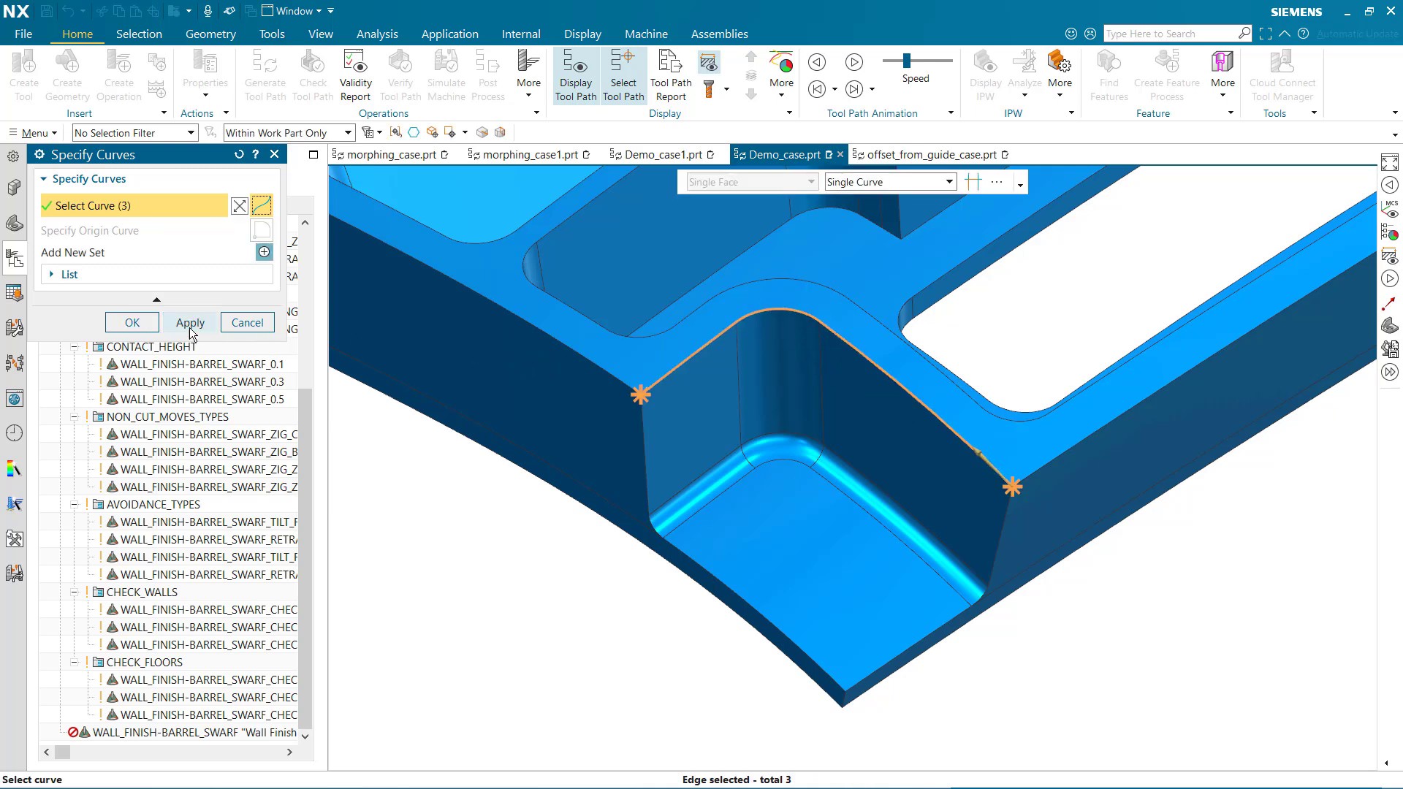
pyautogui.click(132, 322)
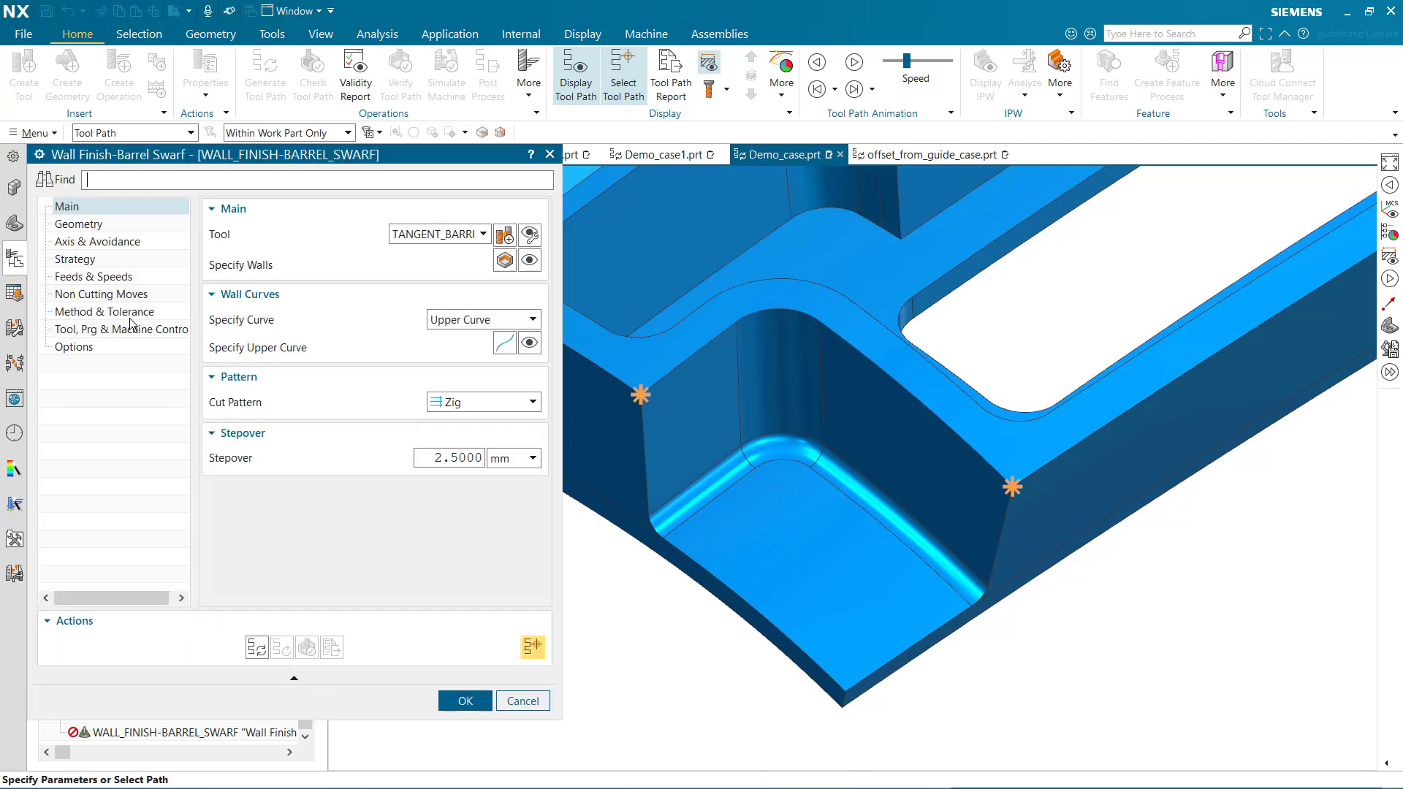
# - Generate the barrel swarf tool path for the corner pocket, animate the tool along it, and accept the operation
pyautogui.click(255, 649)
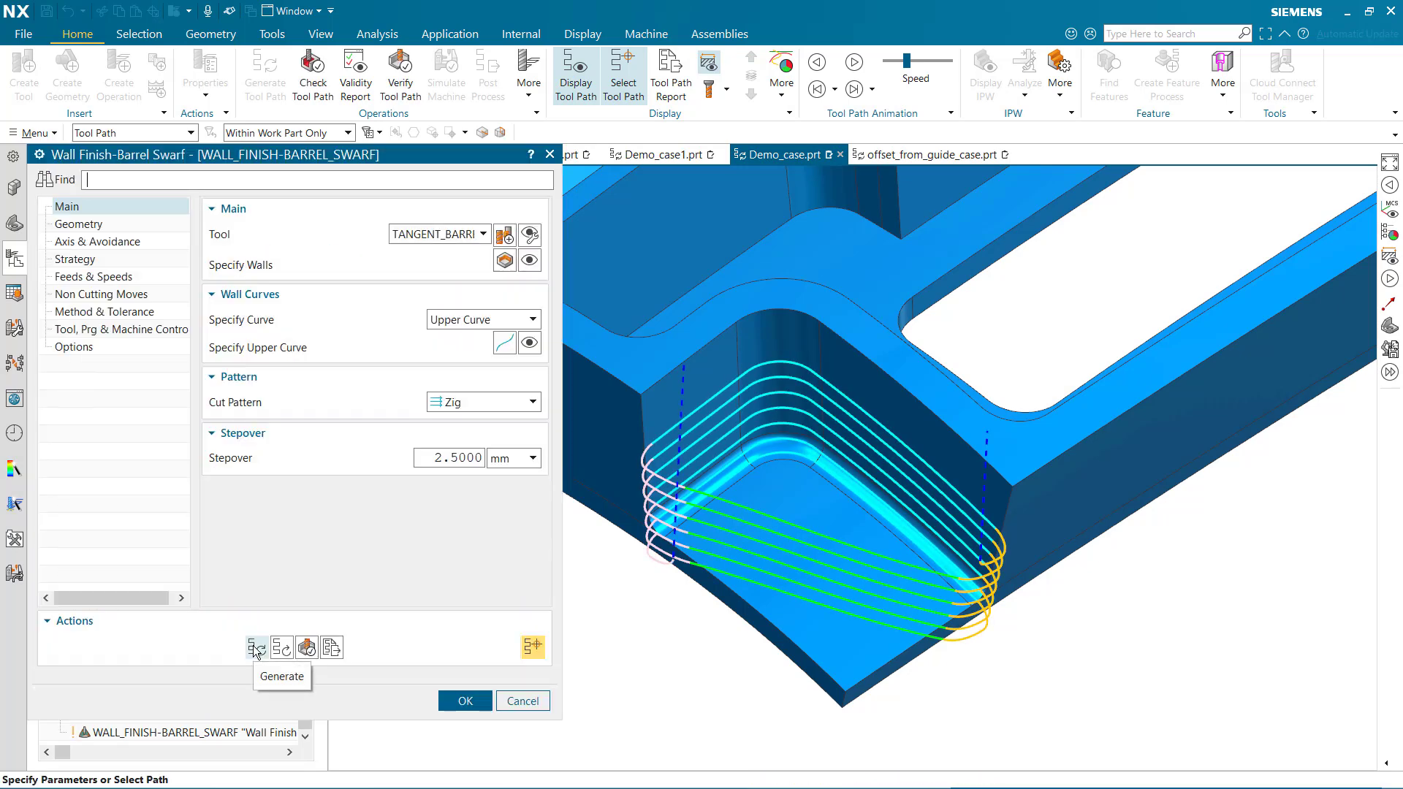
pyautogui.click(856, 62)
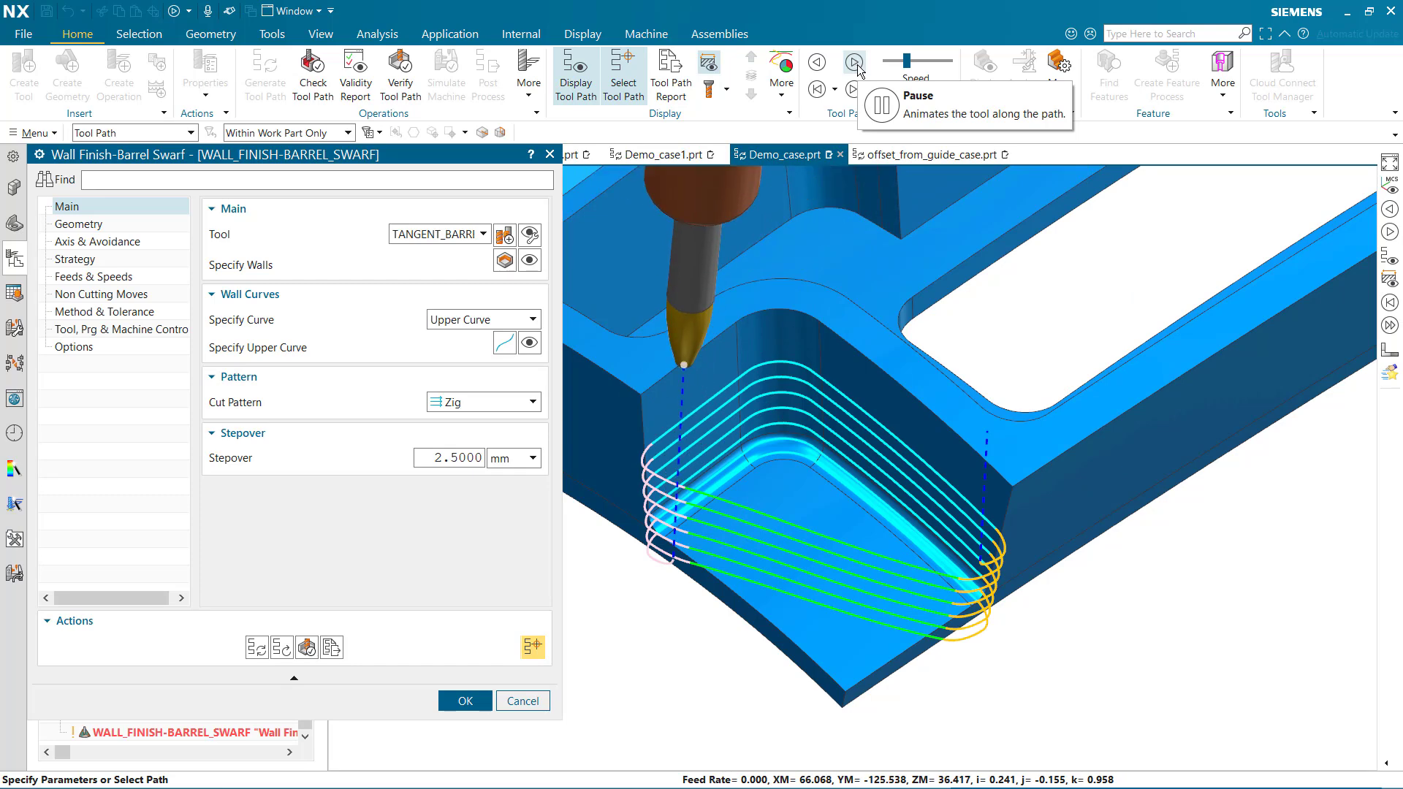
pyautogui.click(464, 702)
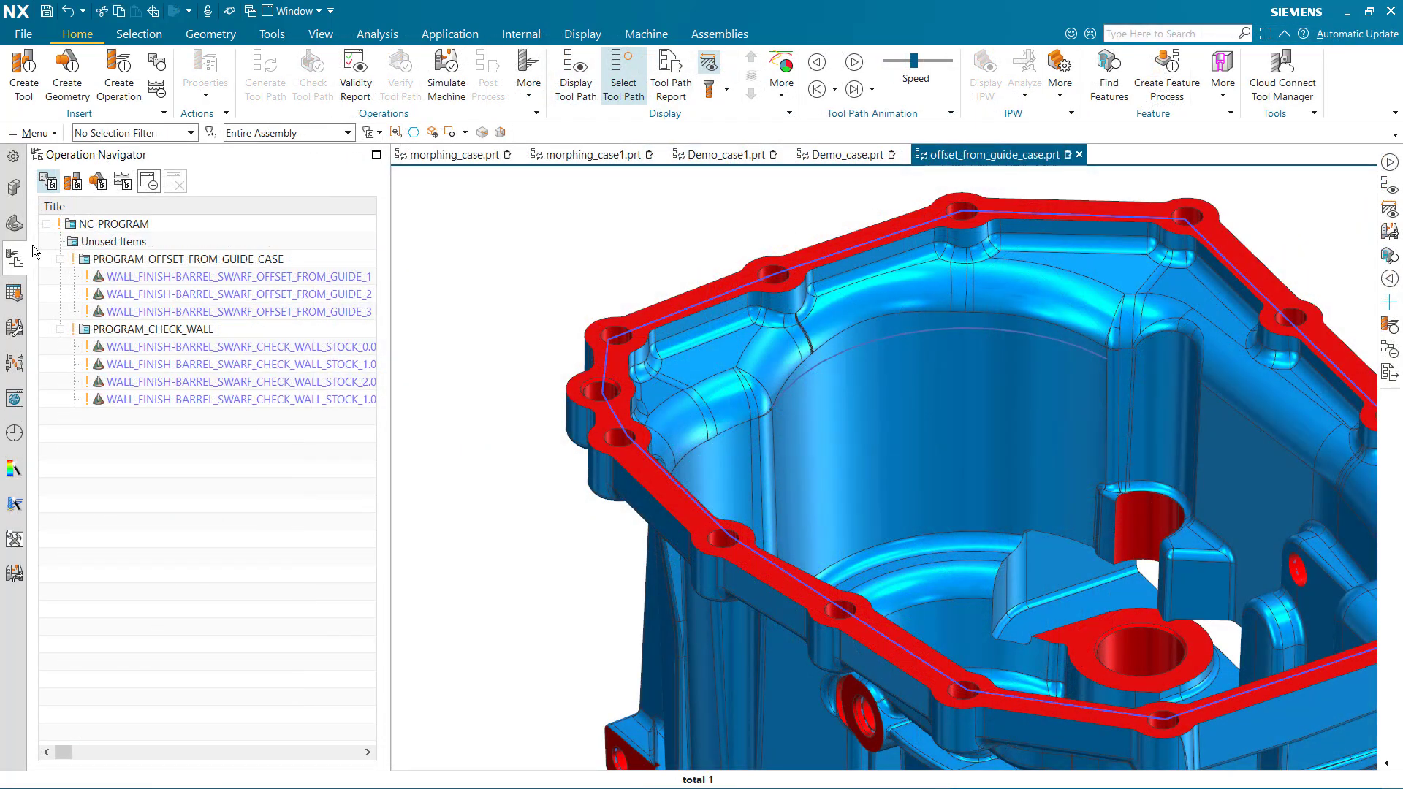
# - In offset_from_guide_case.prt, open WALL_FINISH-BARREL_SWARF_OFFSET_FROM_GUIDE_1, set the wall curve method to Upper Curve and display that curve
pyautogui.doubleClick(93, 276)
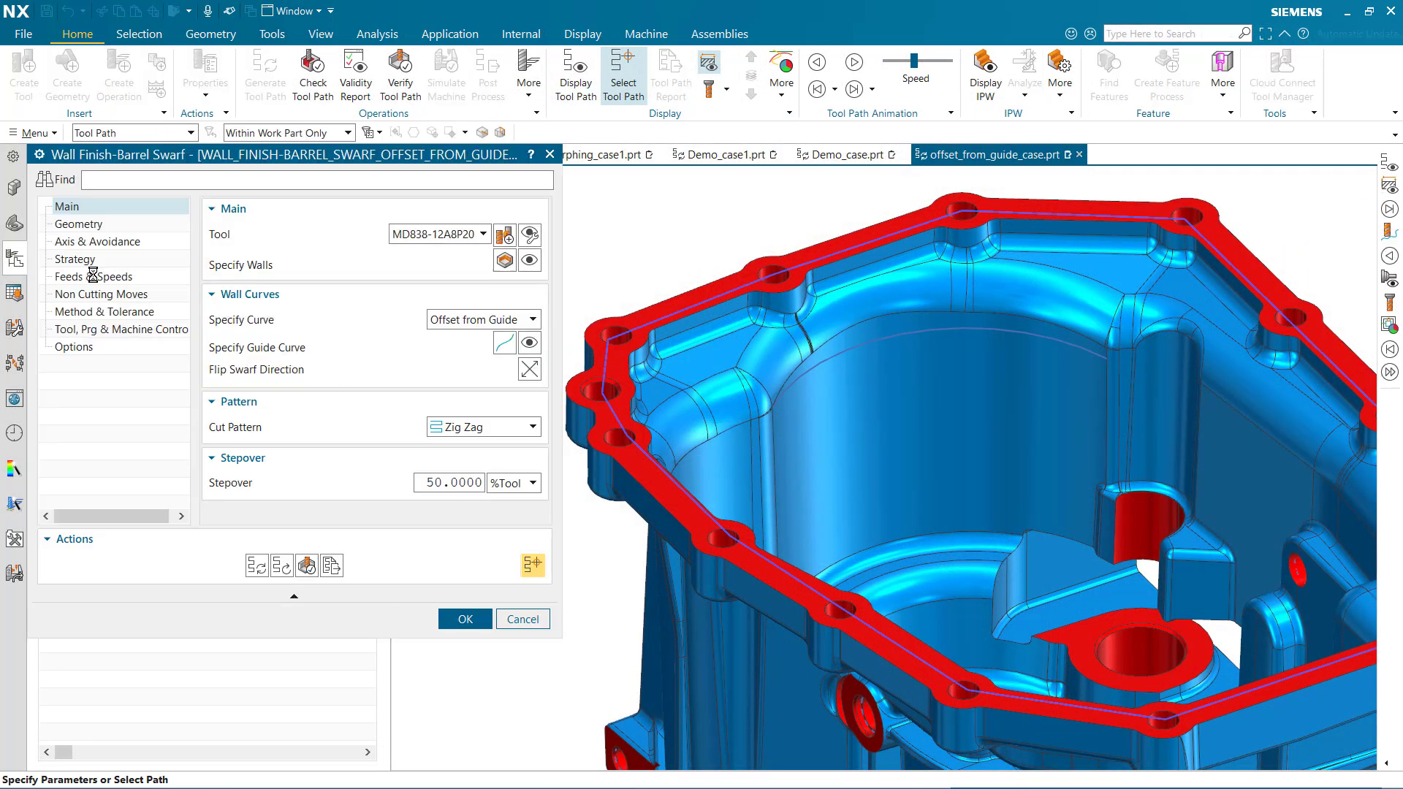
pyautogui.click(533, 319)
pyautogui.click(475, 339)
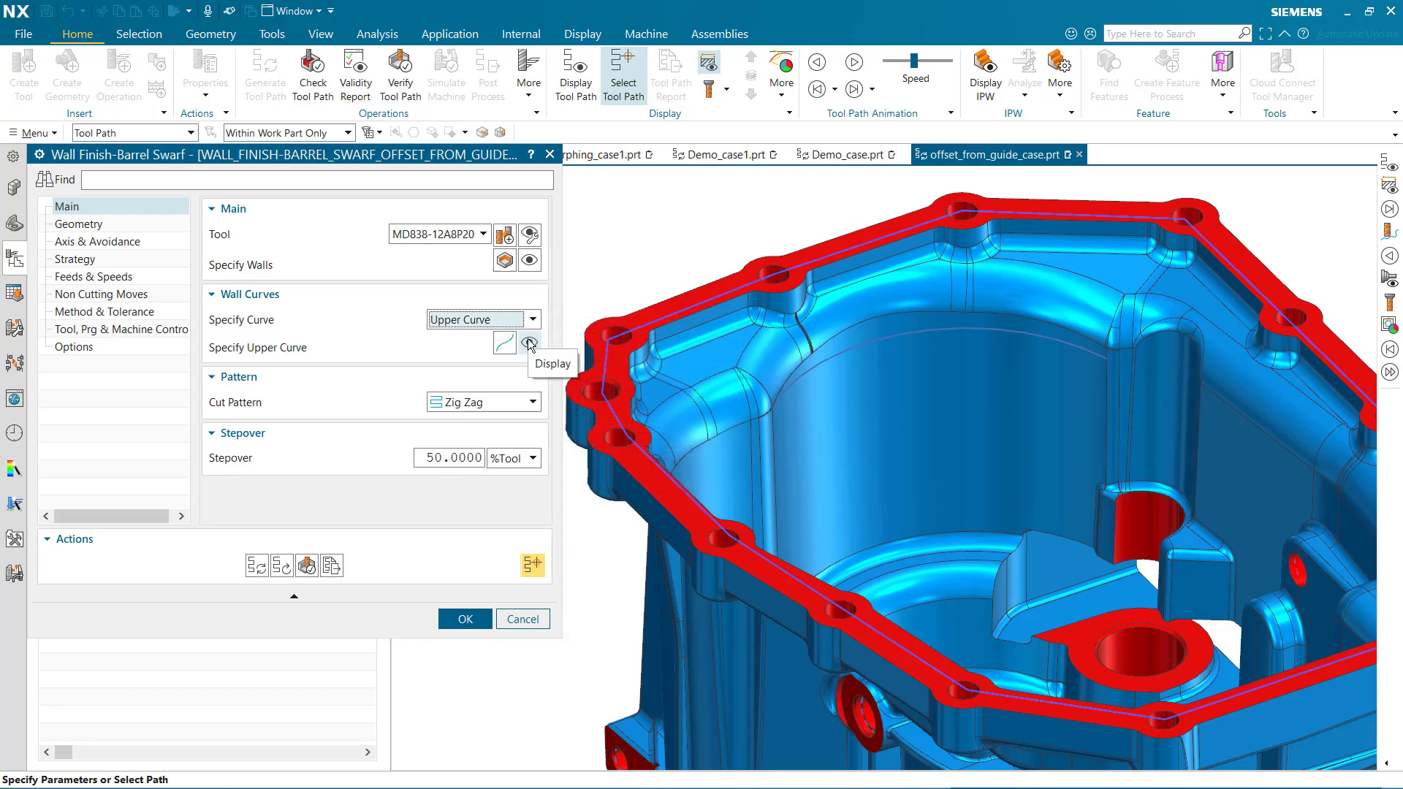
pyautogui.click(529, 344)
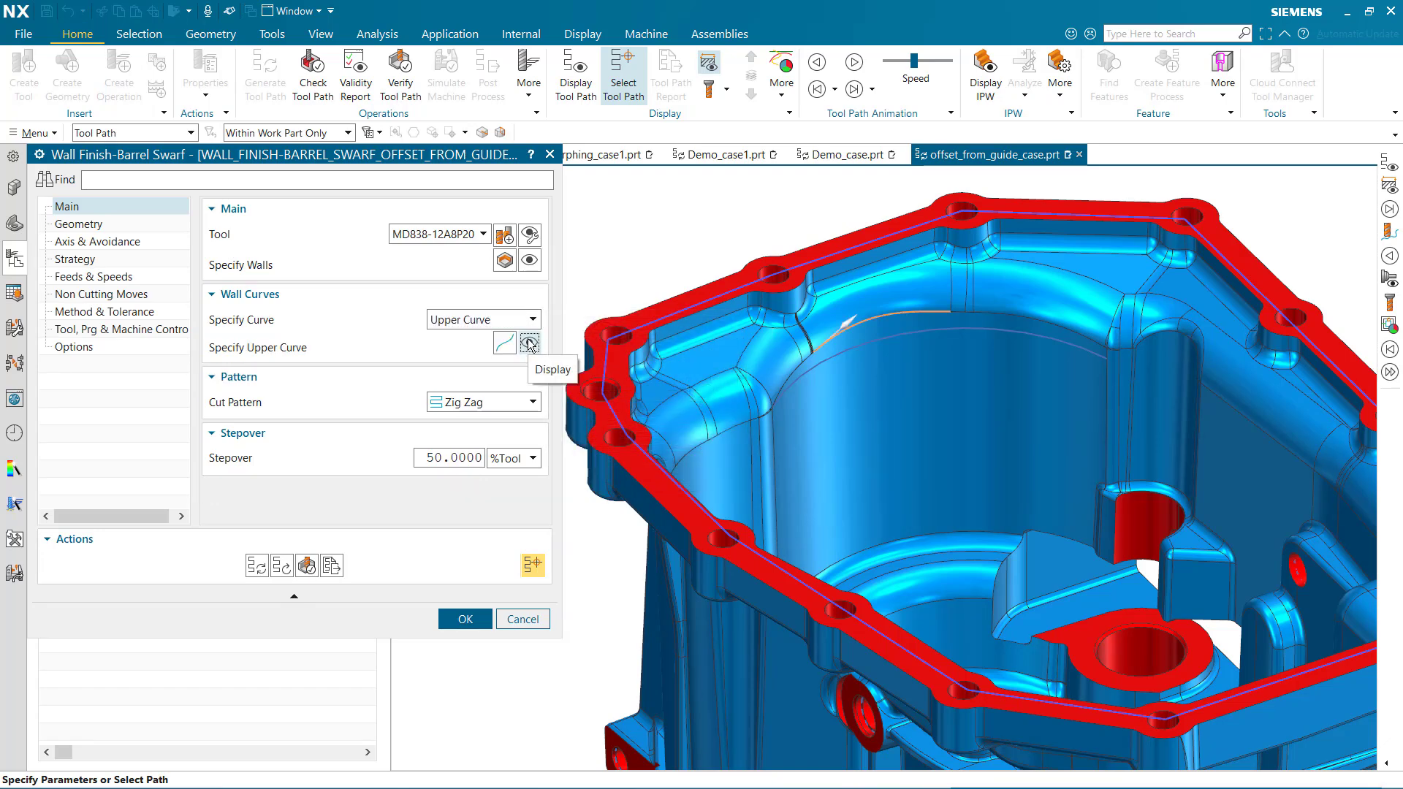
# - Set the wall curve method to Offset from Guide and display the guide curve
pyautogui.click(533, 319)
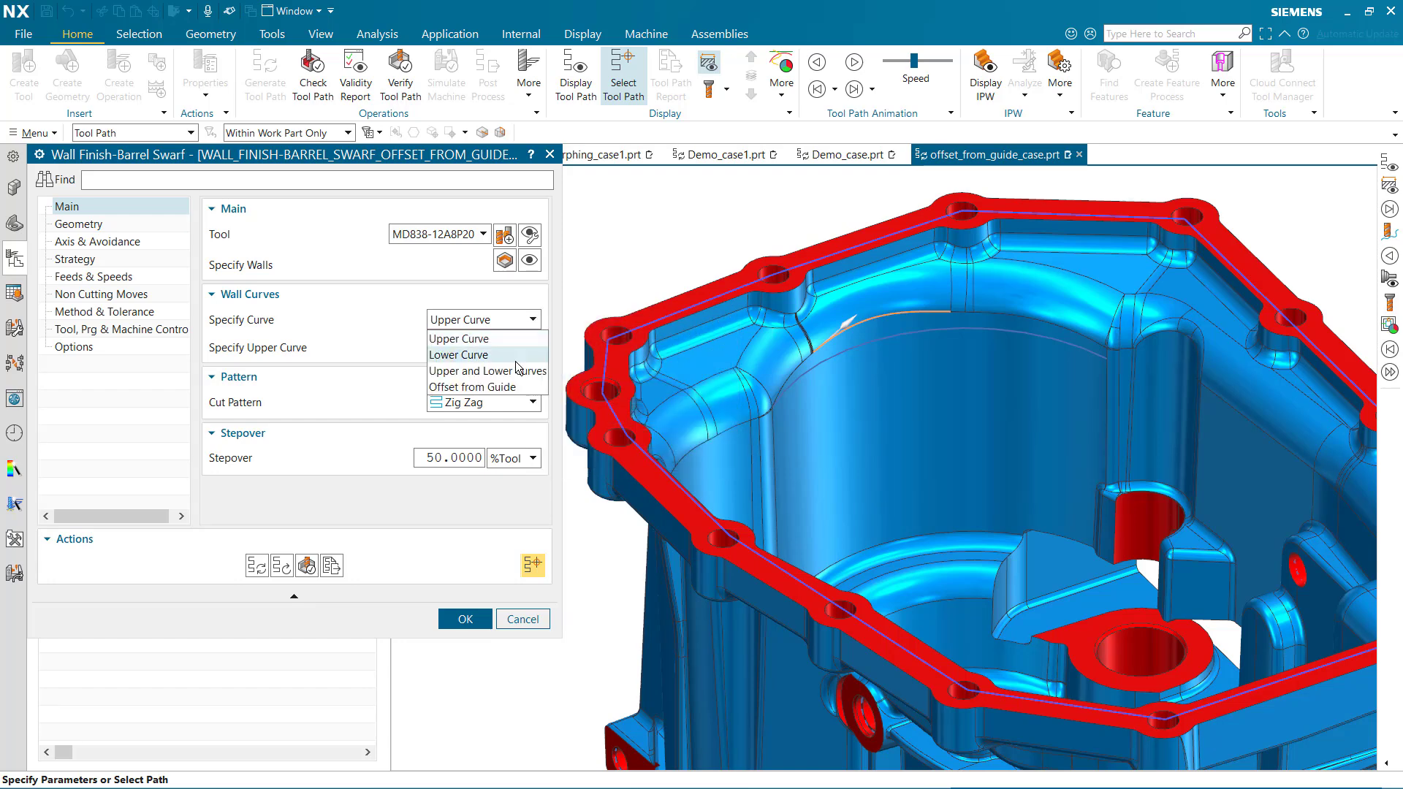
pyautogui.click(475, 386)
pyautogui.click(529, 344)
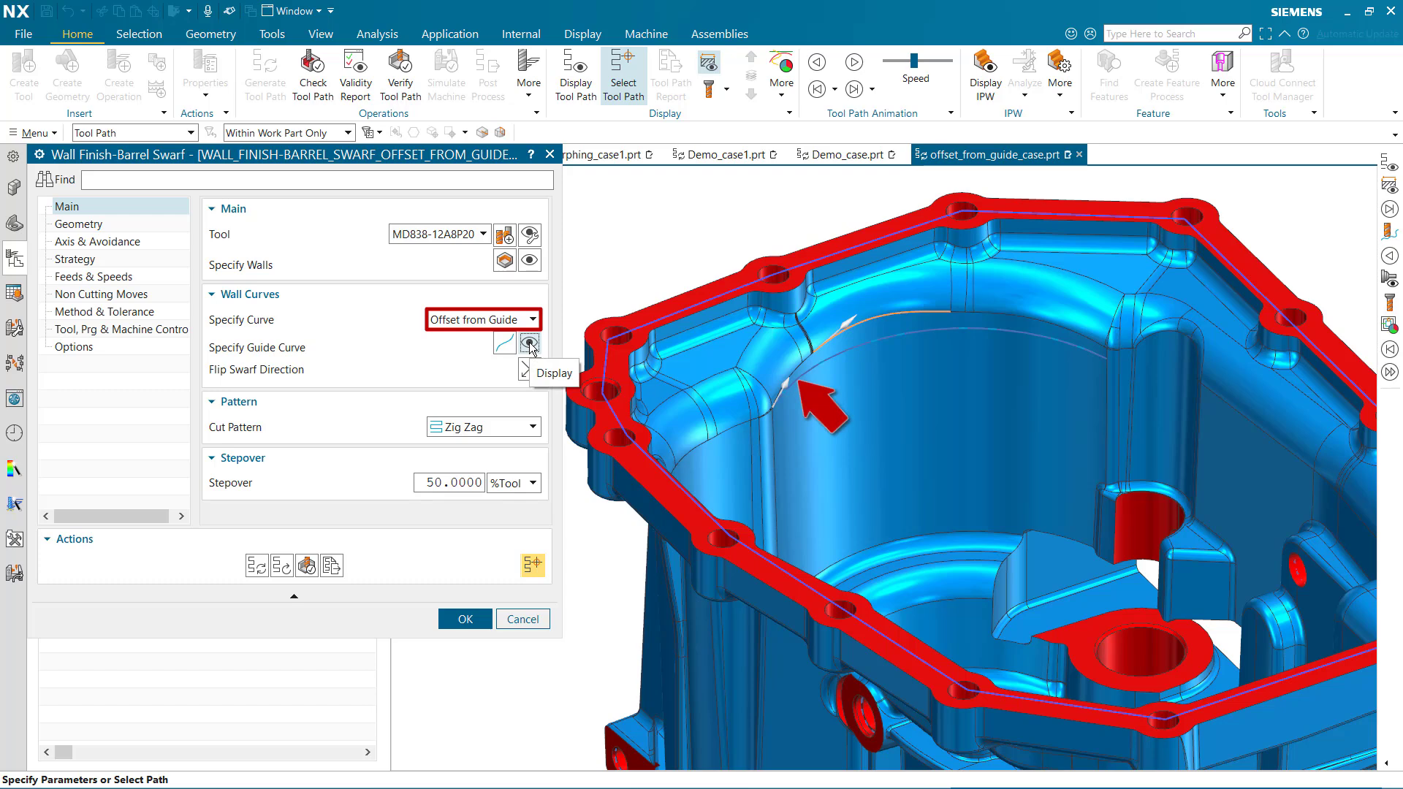
# - Display the offset-from-guide tool path, animate the tool along it, and accept the operation
pyautogui.click(573, 77)
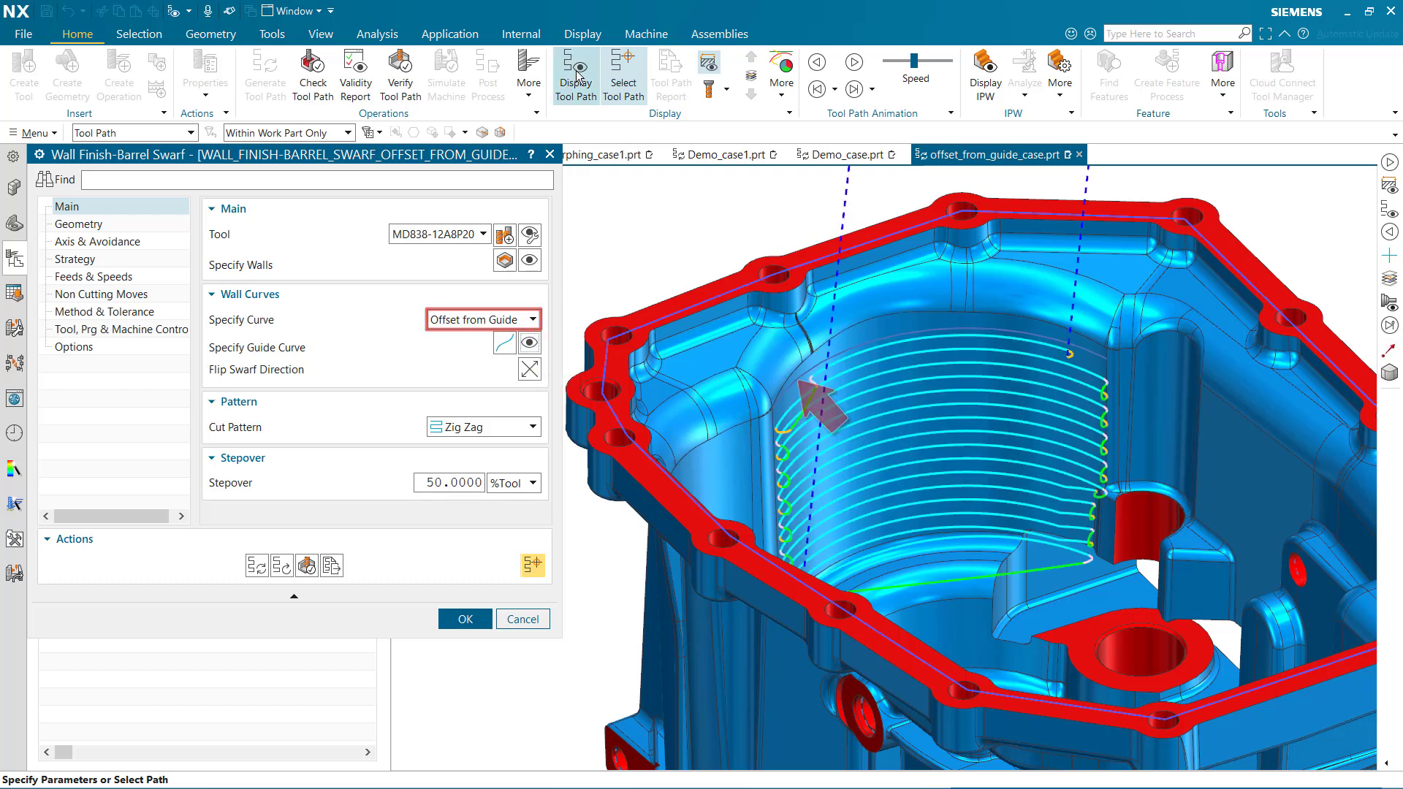
pyautogui.click(854, 63)
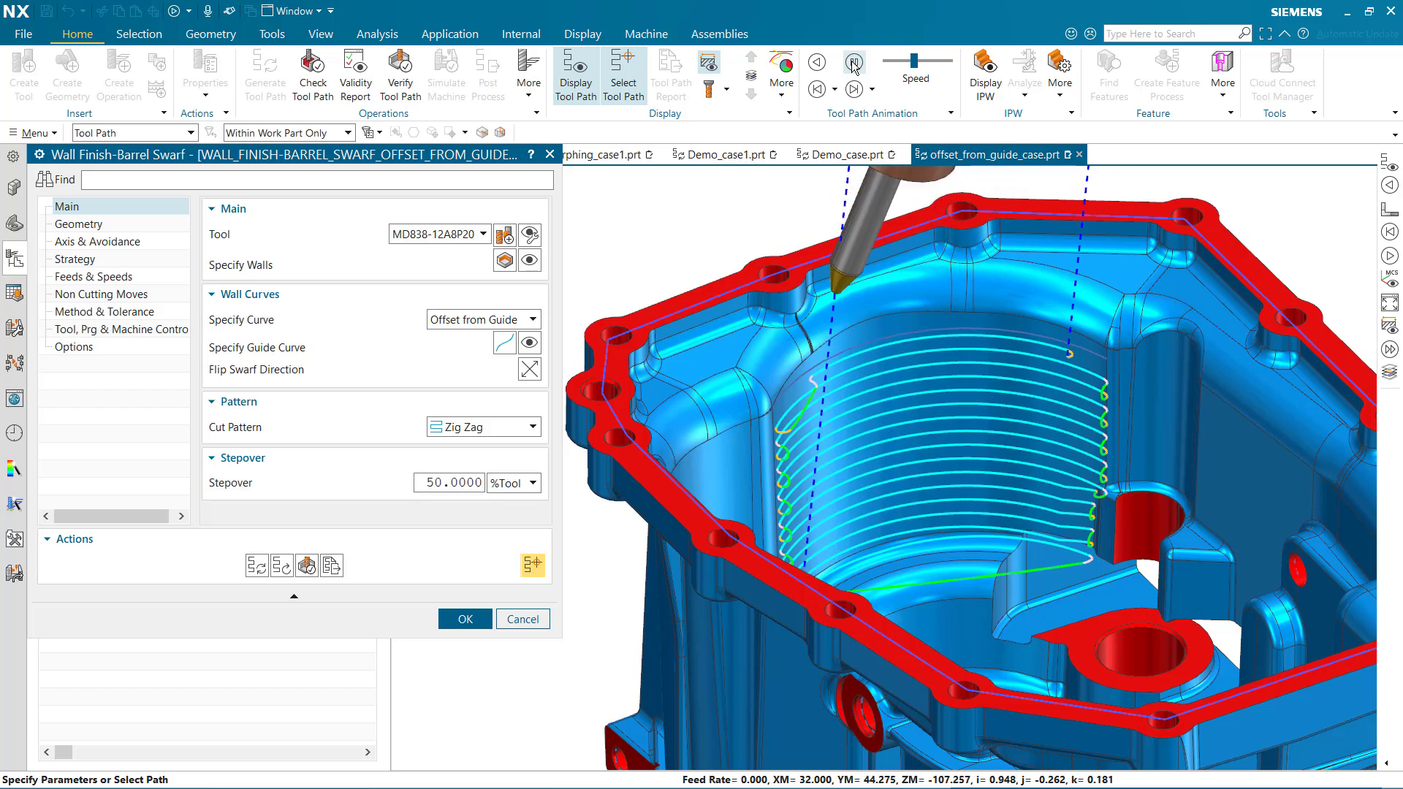
pyautogui.click(466, 619)
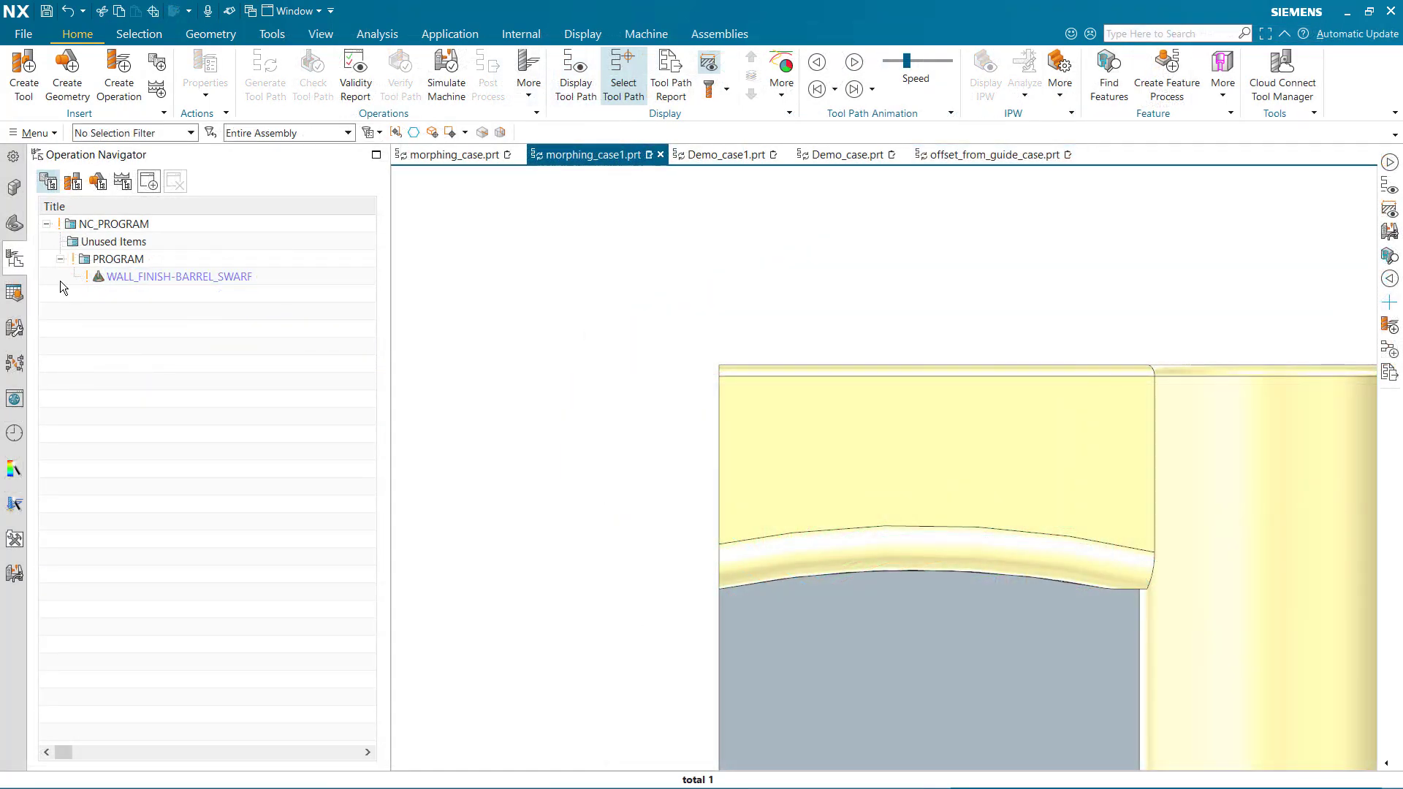
# - In morphing_case1.prt, open WALL_FINISH-BARREL_SWARF, display its walls with the lower and upper curves, and animate the tool along its displayed path
pyautogui.doubleClick(94, 276)
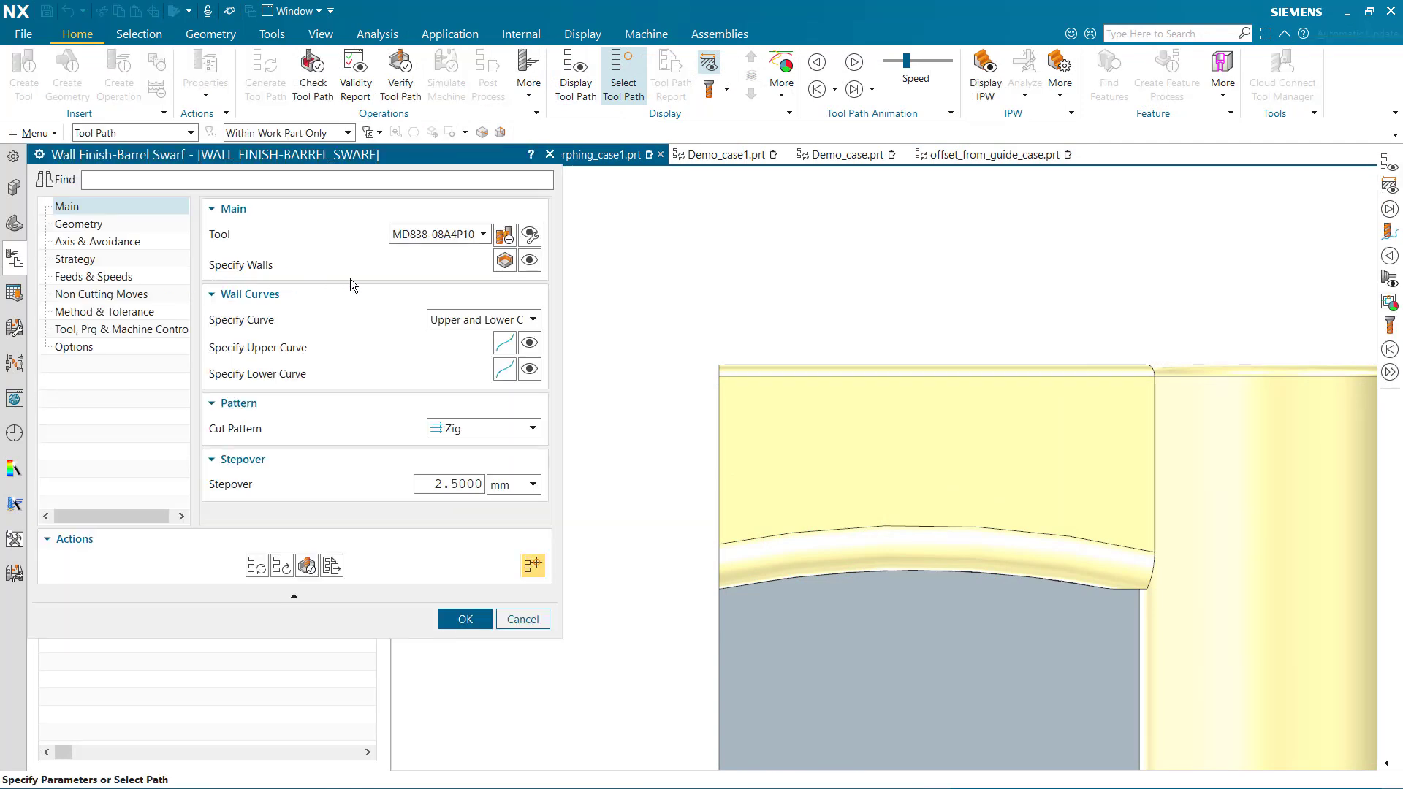
pyautogui.click(529, 261)
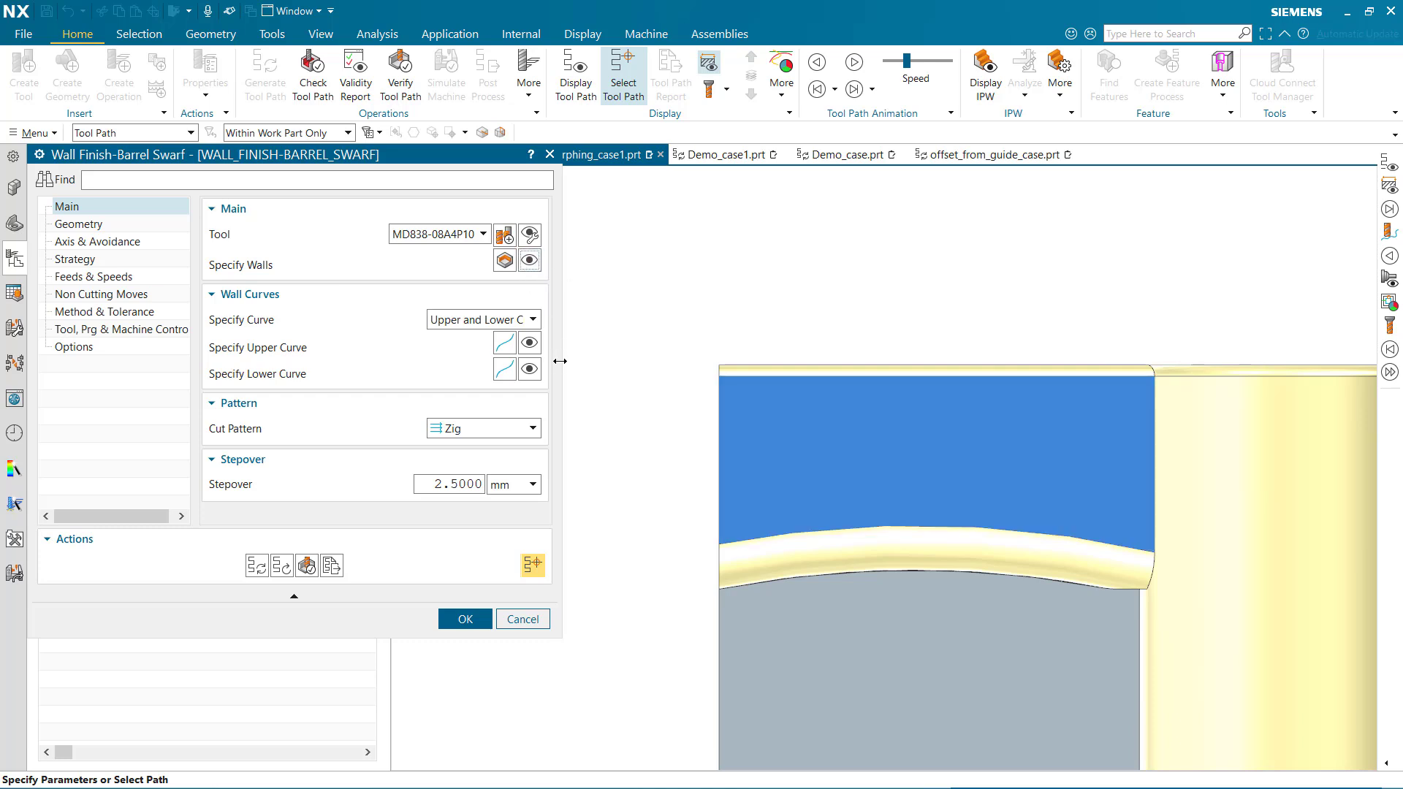
pyautogui.click(530, 370)
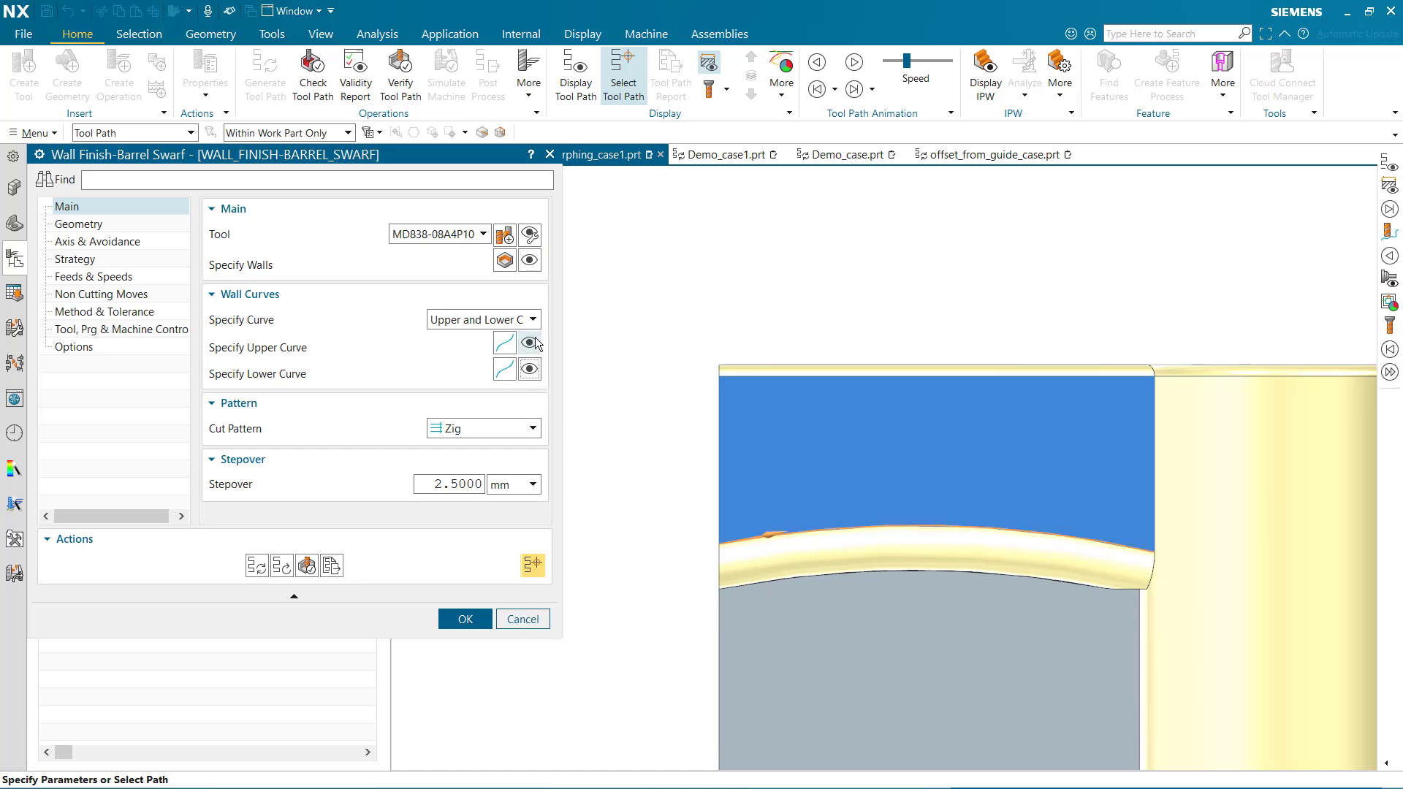
pyautogui.click(530, 344)
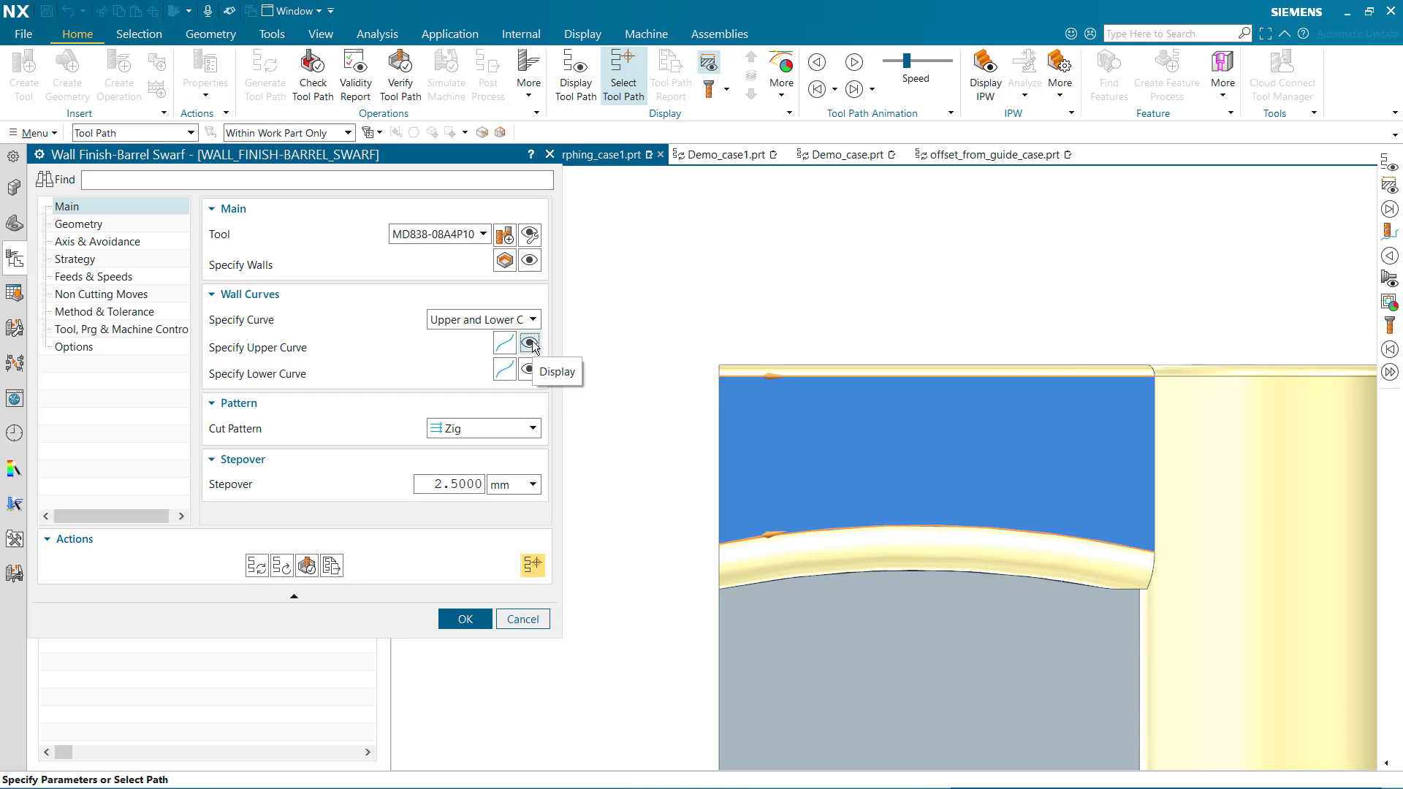
pyautogui.click(574, 73)
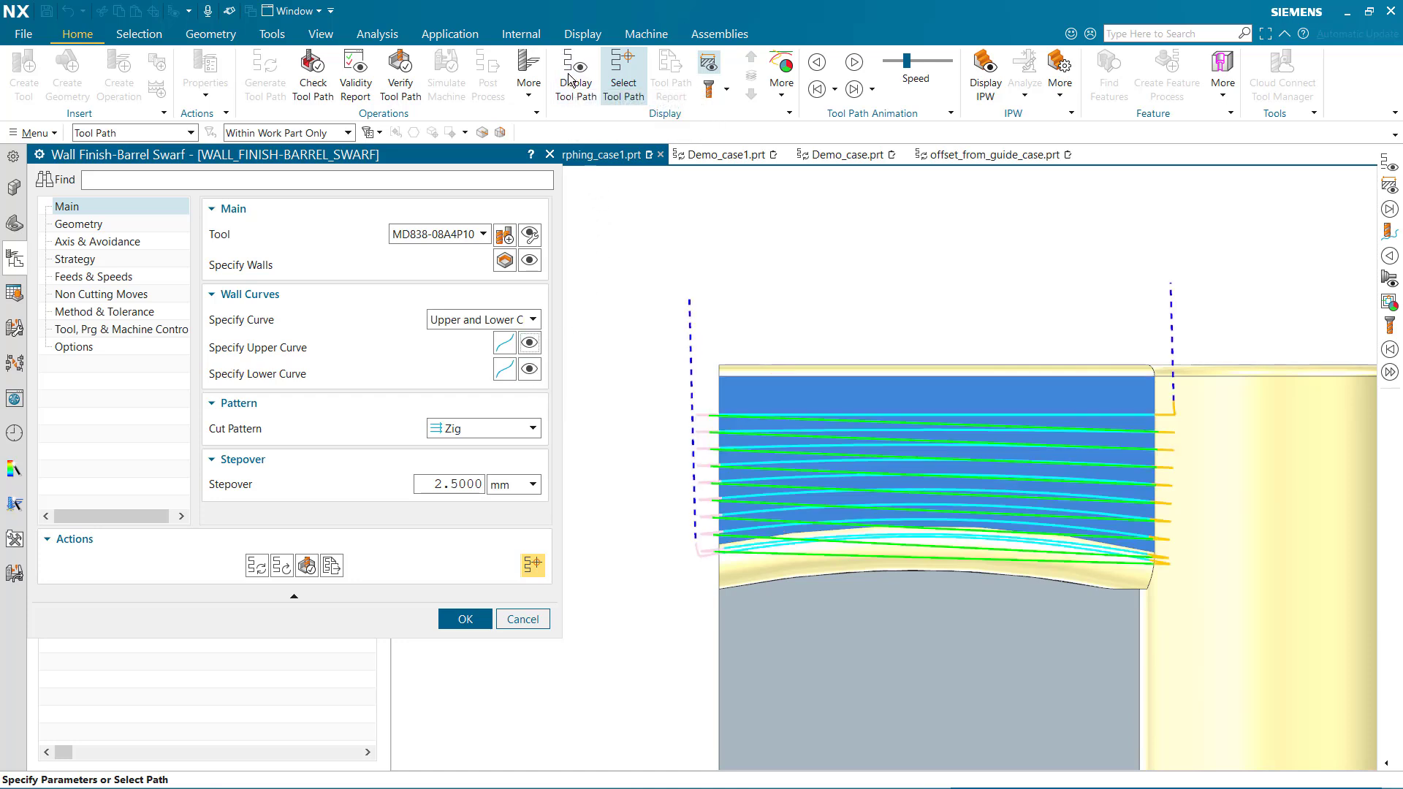
pyautogui.click(855, 64)
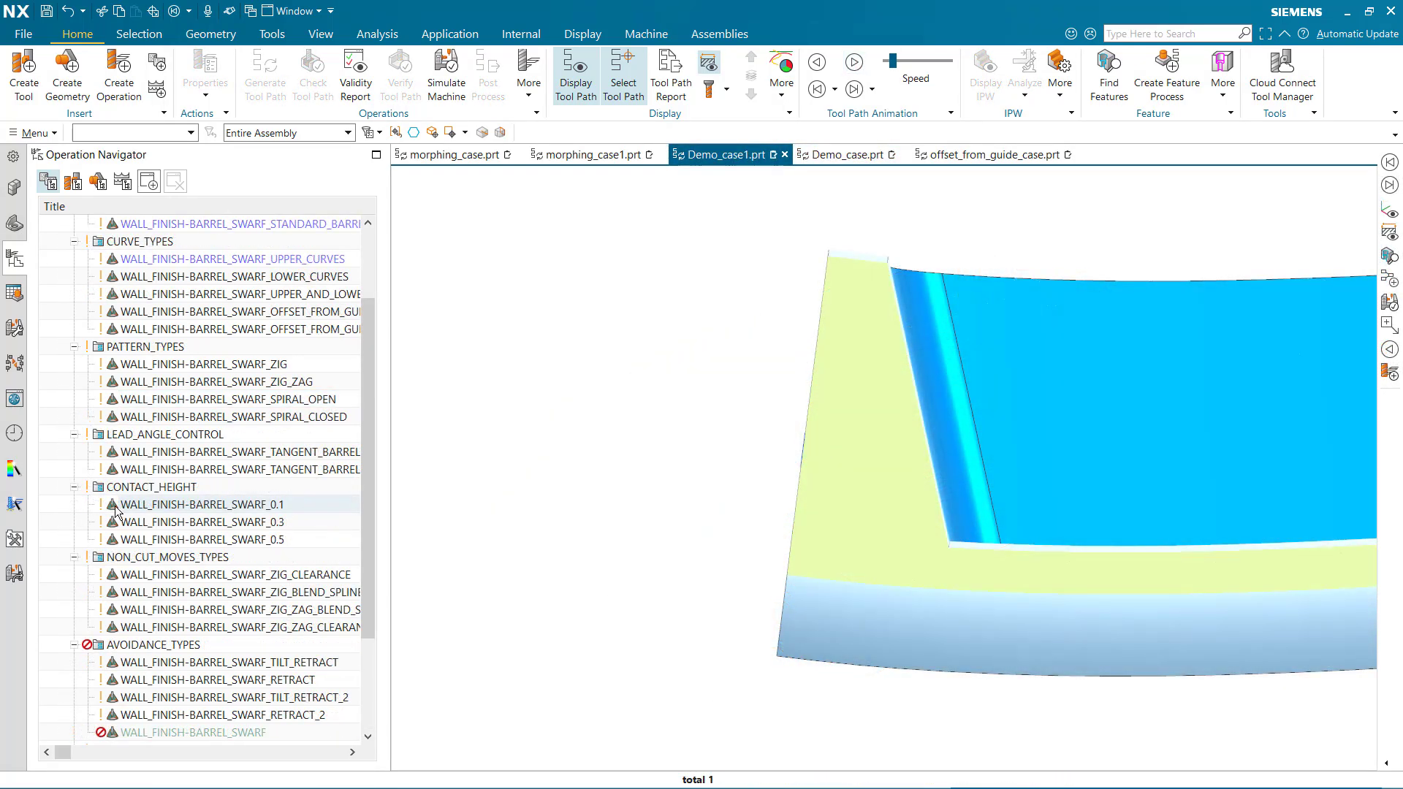
# - In Demo_case1.prt, open WALL_FINISH-BARREL_SWARF_0.1, view its contact height settings, and show the contact points on the tool path
pyautogui.doubleClick(113, 506)
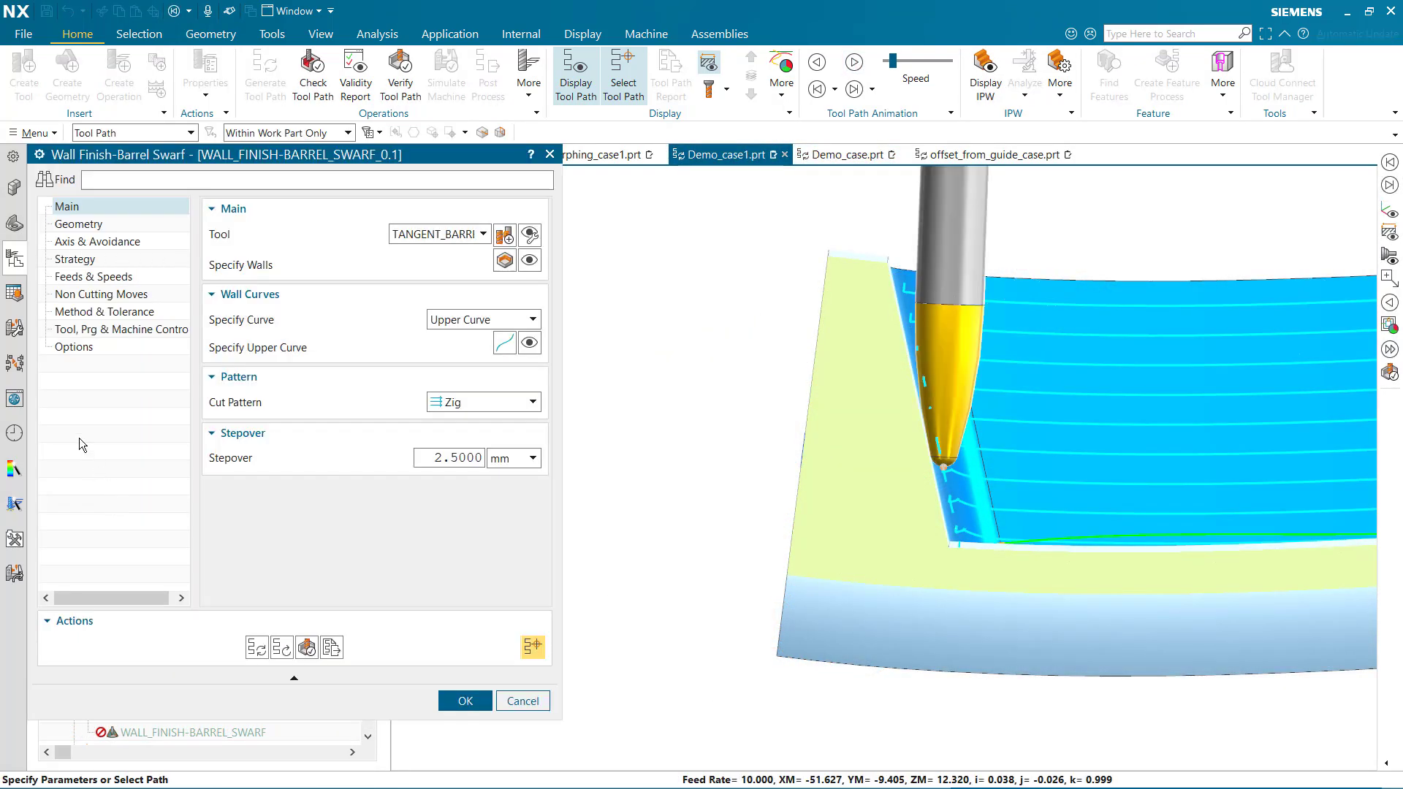
pyautogui.click(117, 244)
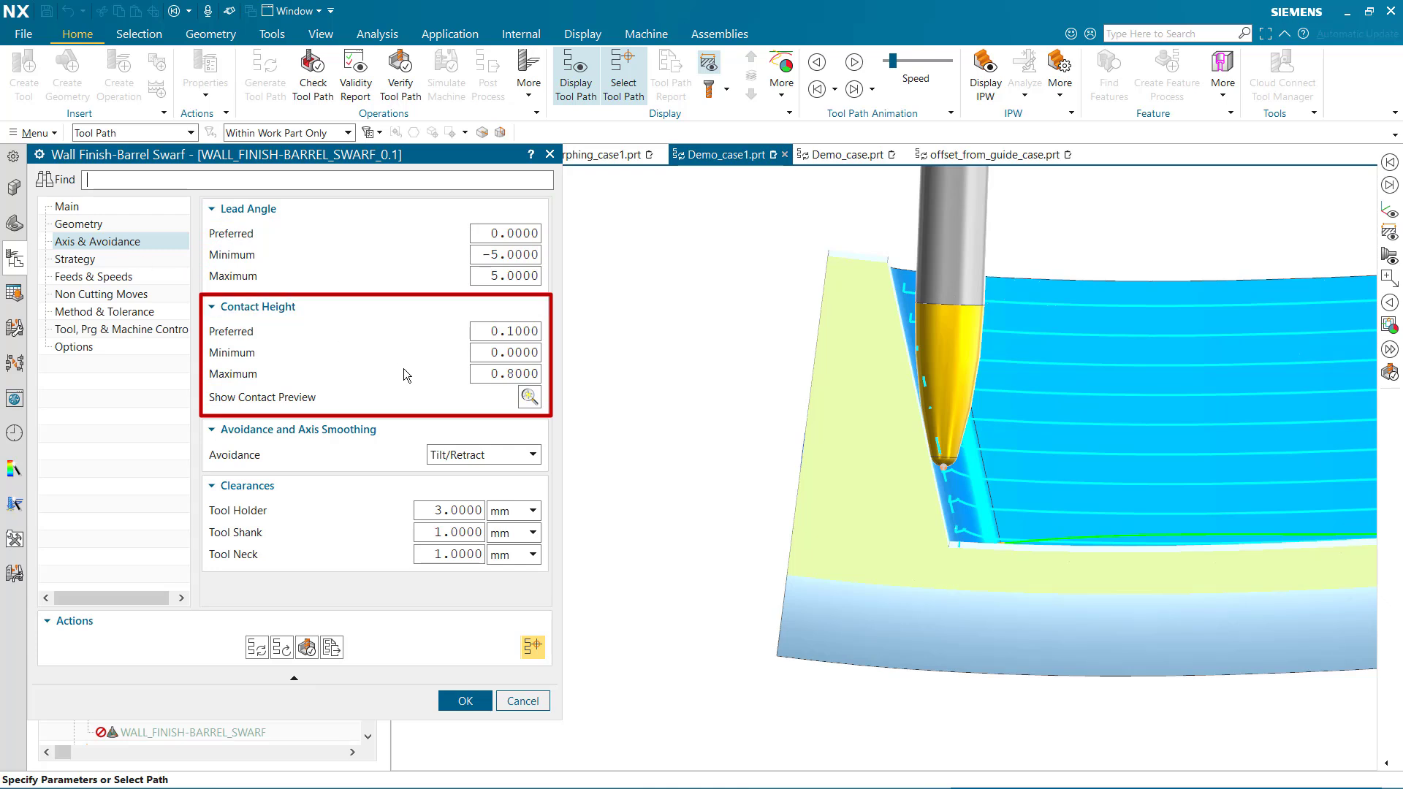
pyautogui.moveTo(529, 405)
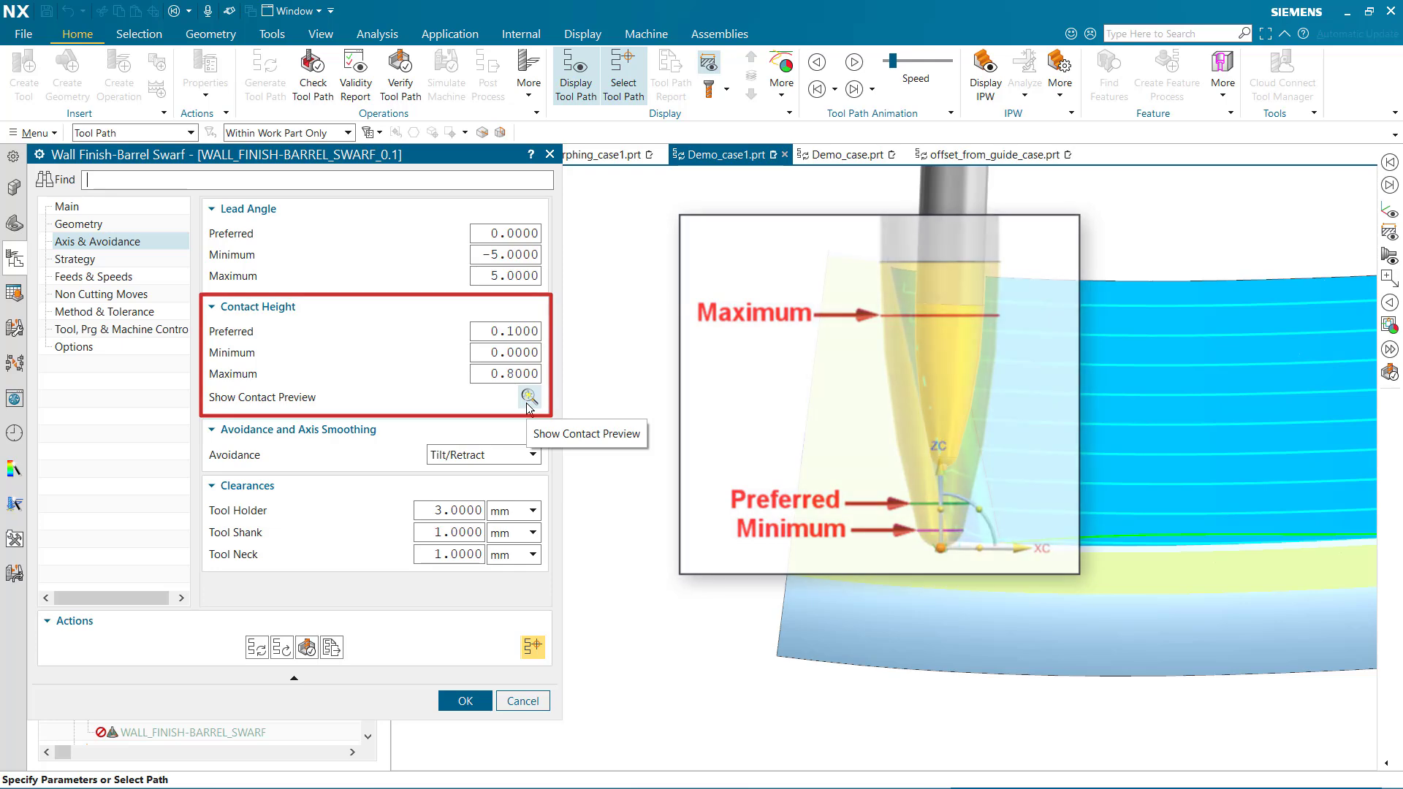
pyautogui.click(782, 94)
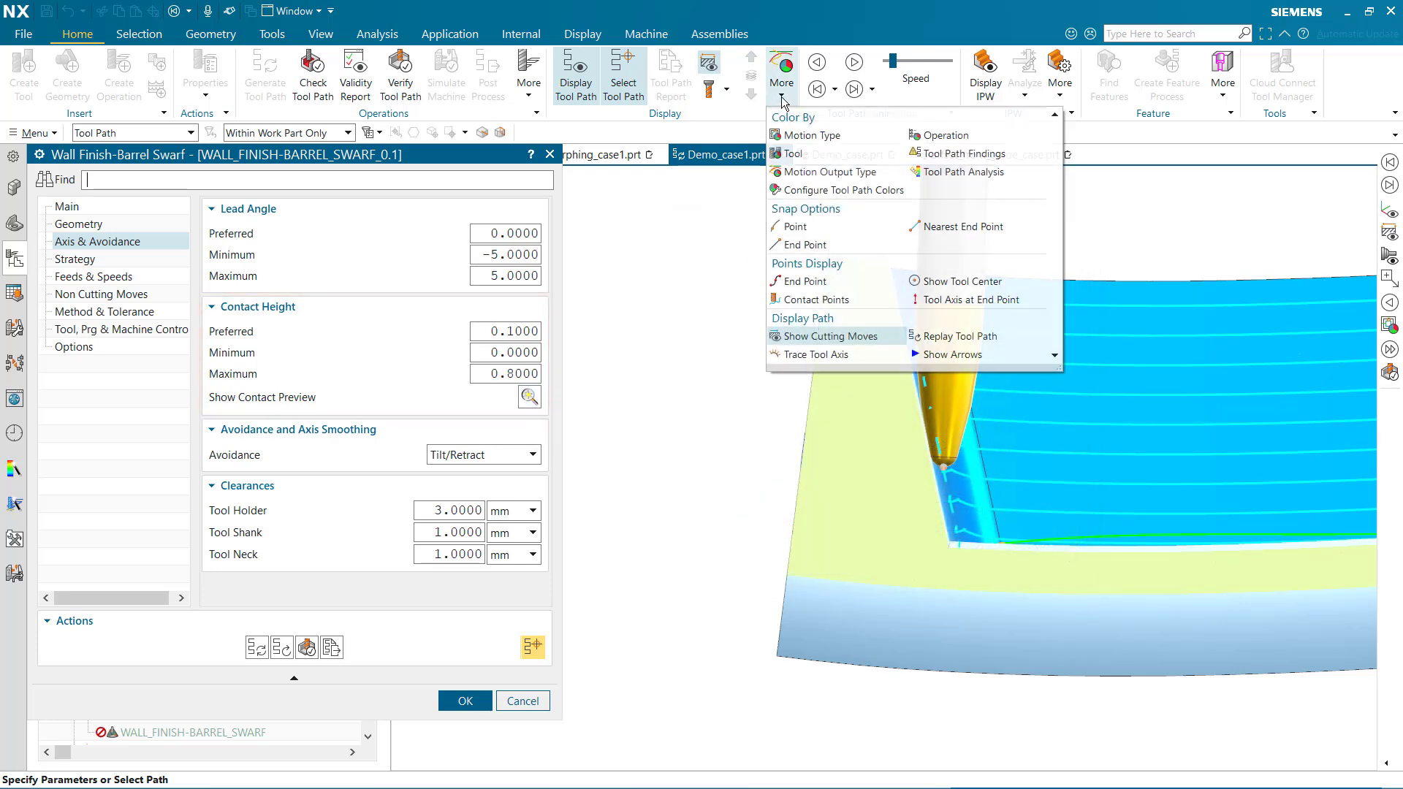
pyautogui.click(809, 296)
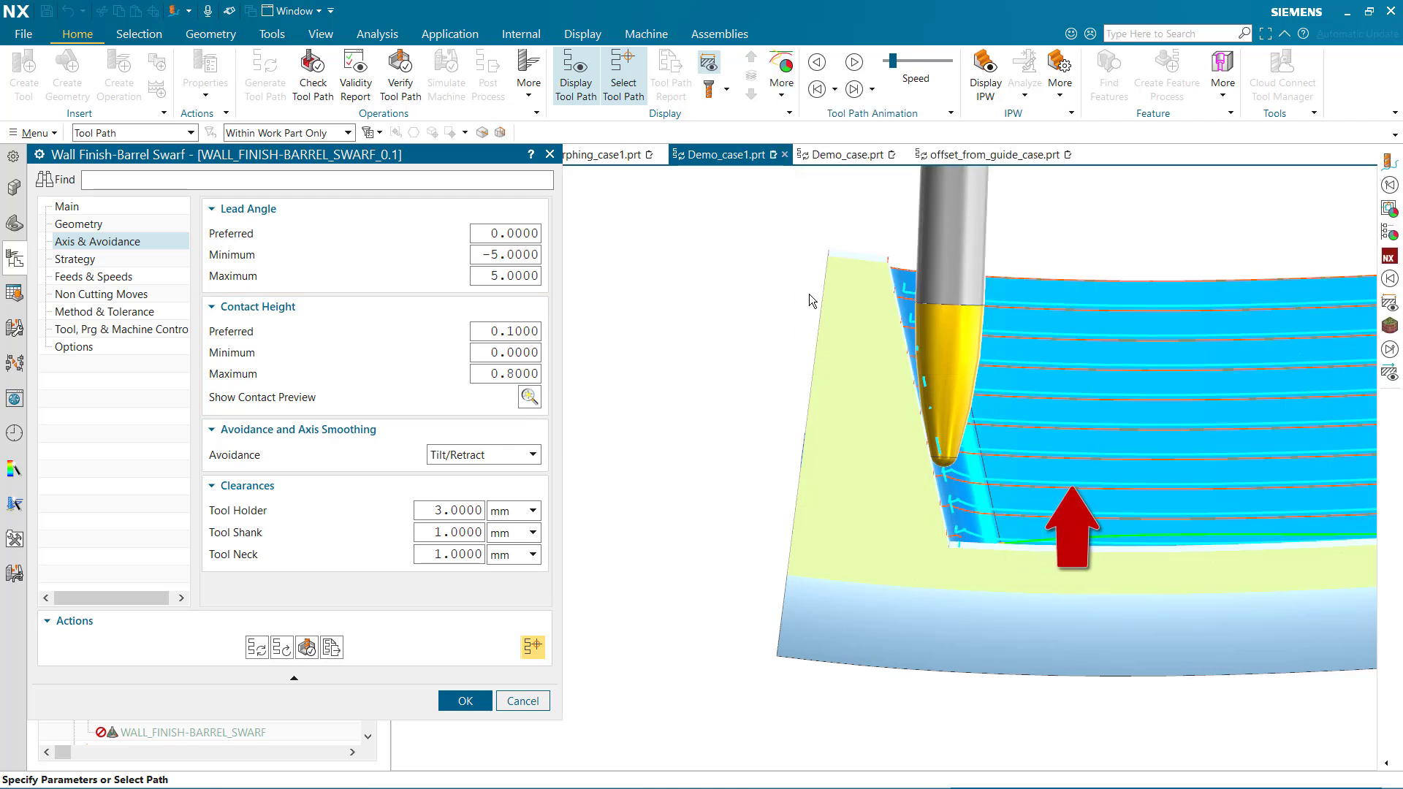